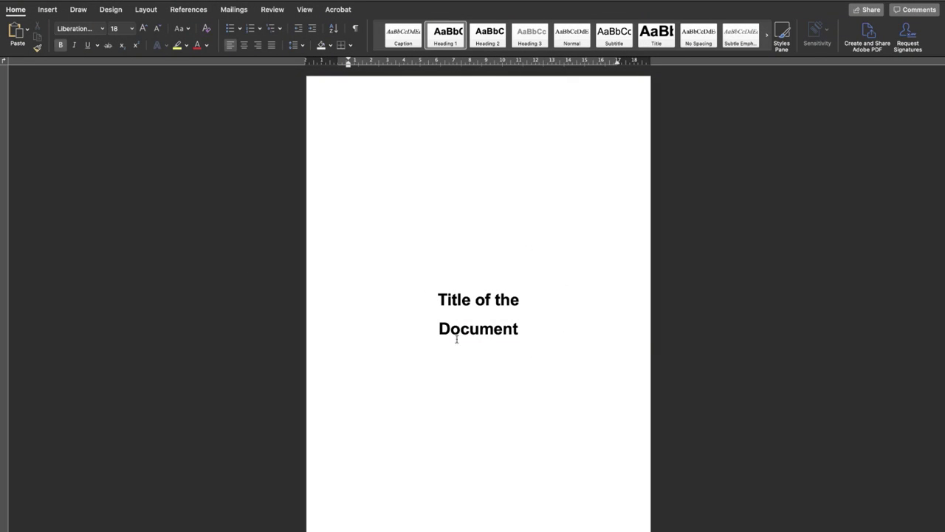
- Open the Page Number settings, try centred alignment, then cancel without applying
scroll(457, 338, "down", 10)
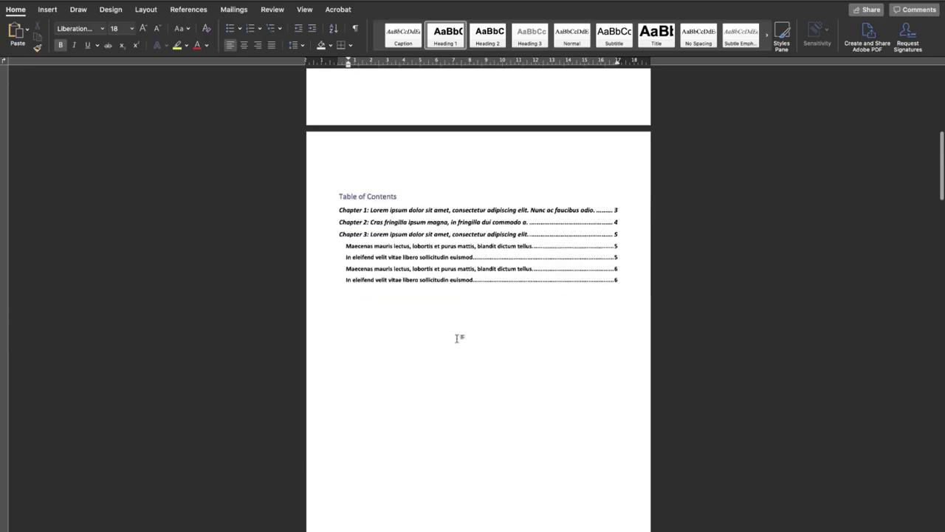
scroll(457, 338, "down", 10)
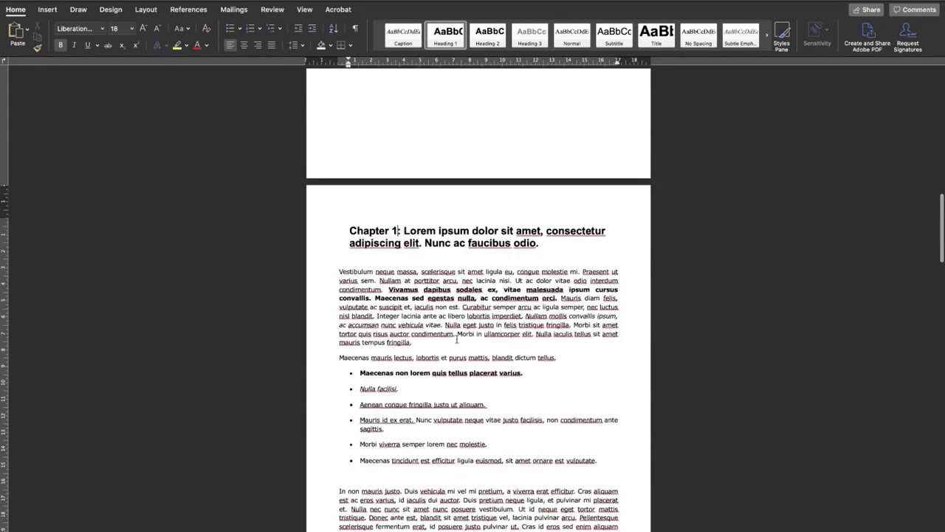
scroll(456, 338, "down", 1)
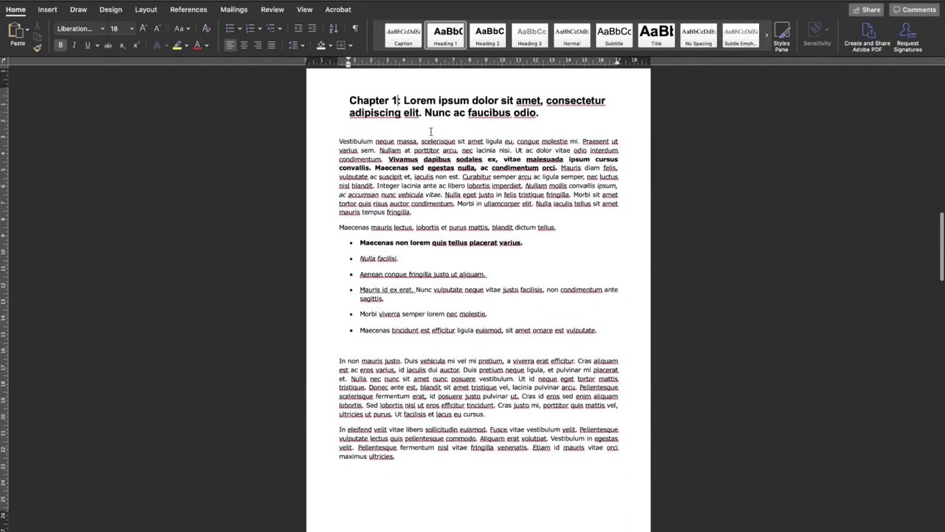
scroll(367, 145, "down", 10)
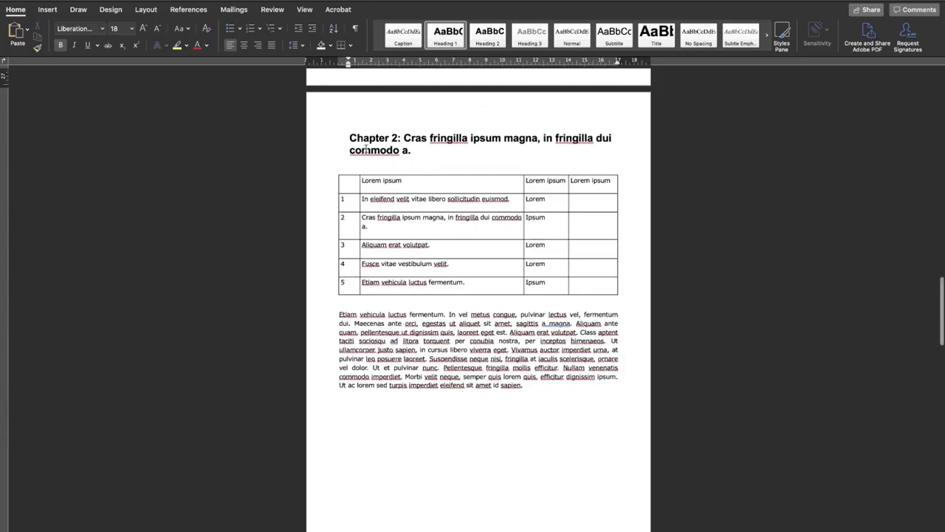
scroll(367, 150, "up", 20)
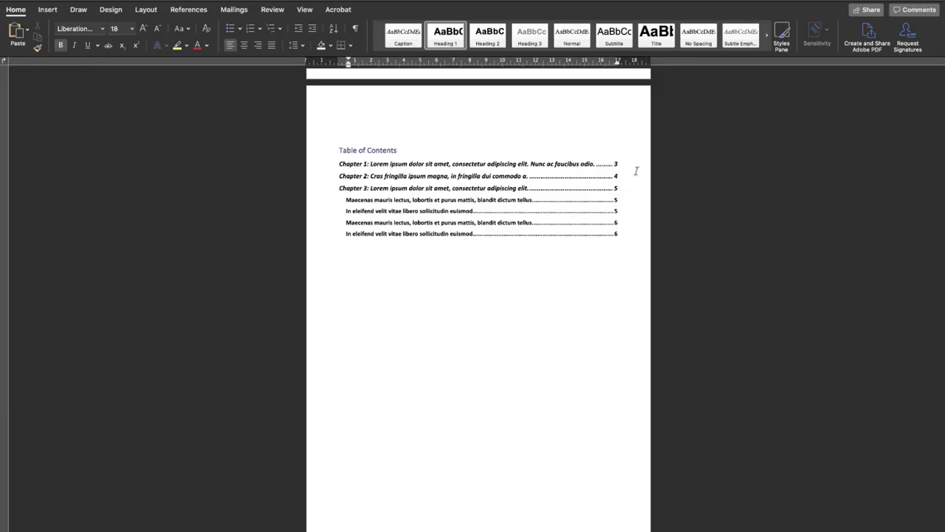
scroll(636, 171, "down", 15)
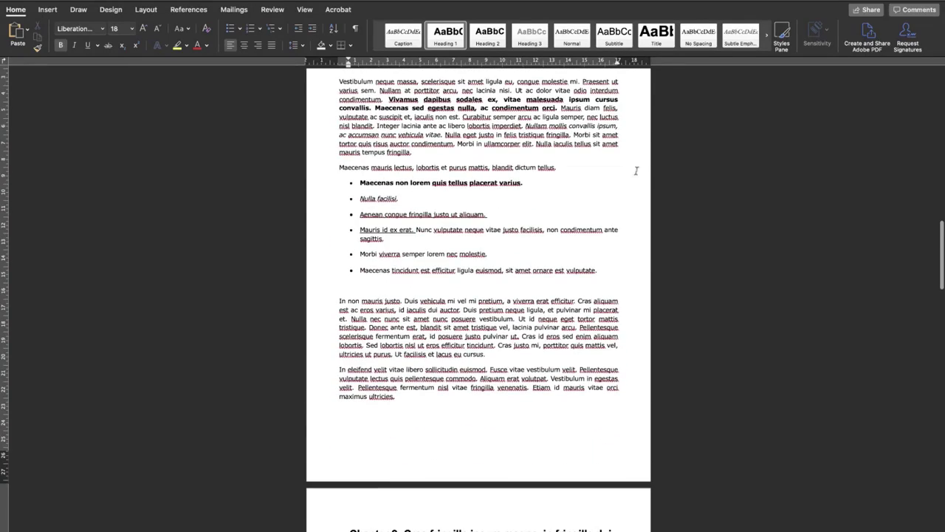
scroll(535, 353, "up", 15)
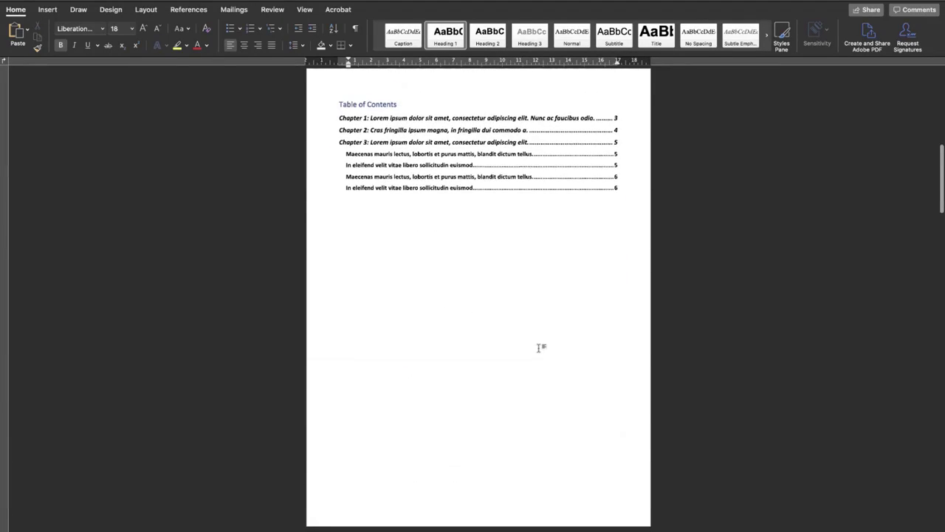
left_click(50, 10)
left_click(651, 33)
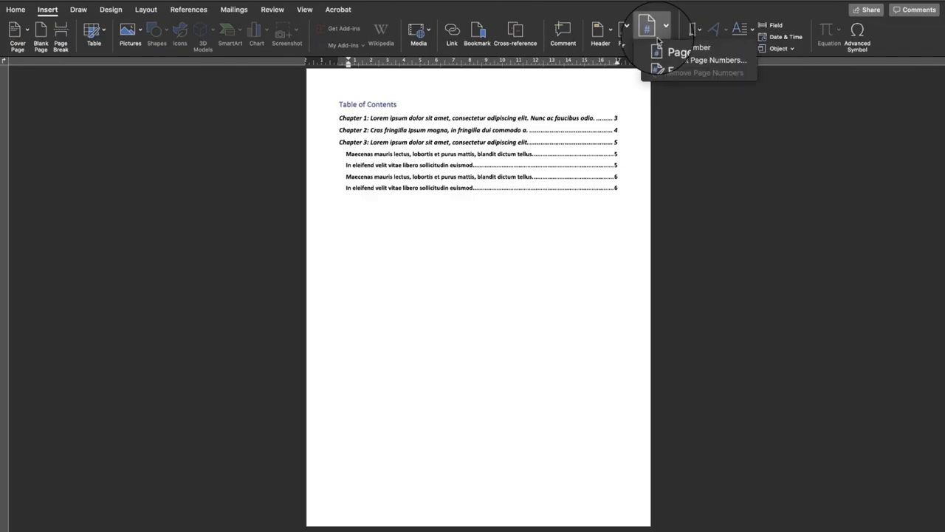
left_click(675, 51)
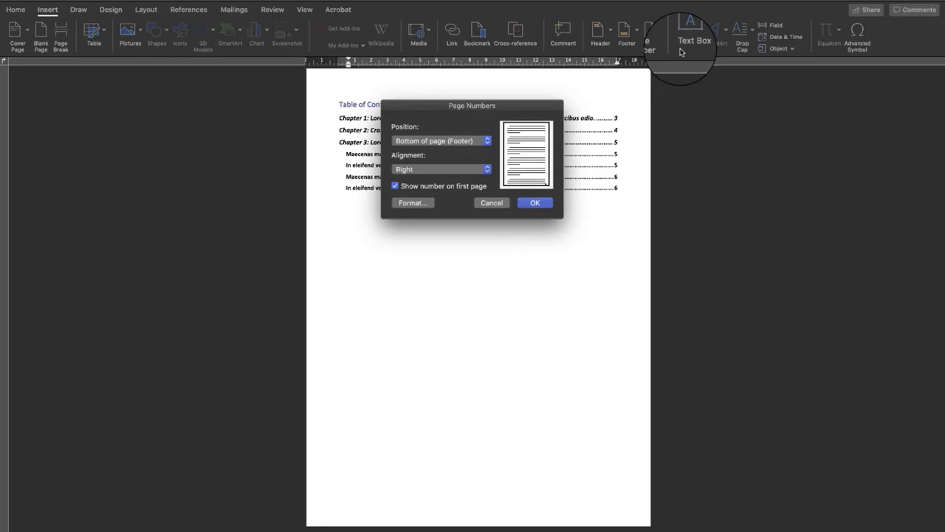
left_click(486, 169)
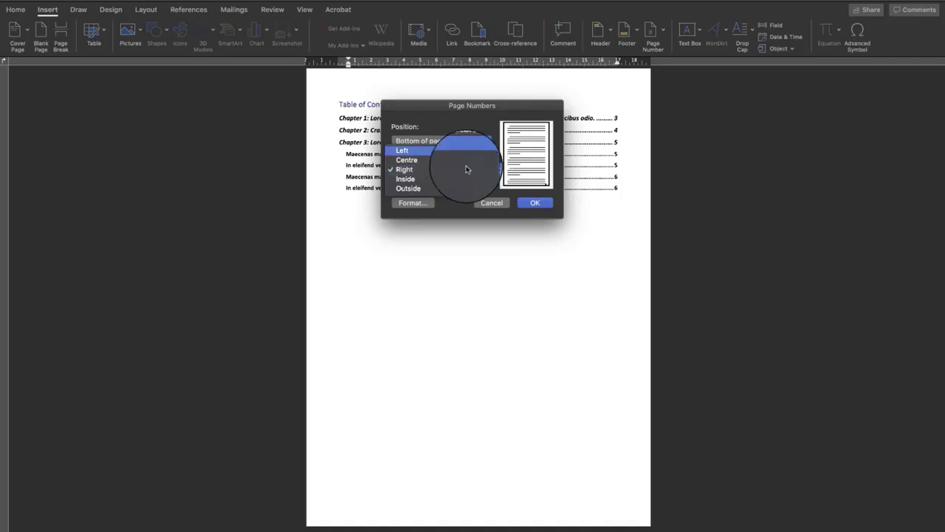
left_click(462, 159)
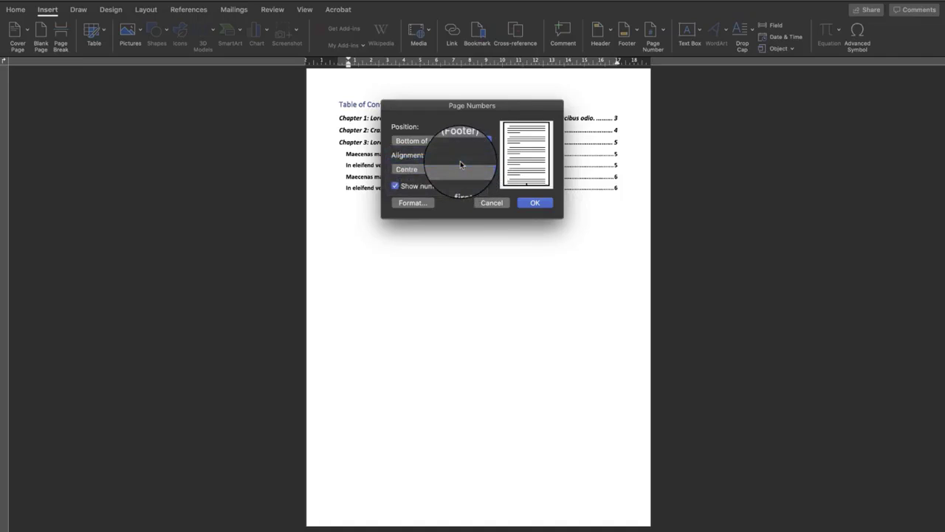
left_click(502, 203)
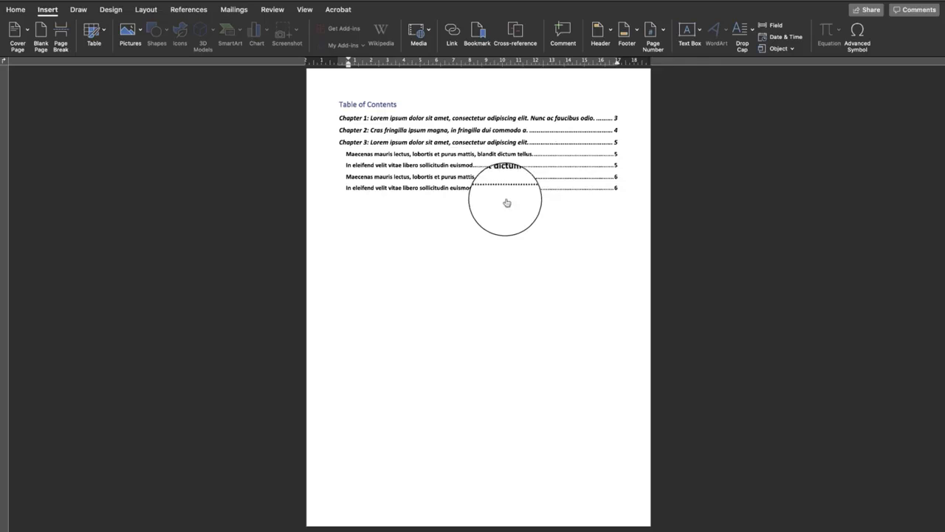
- Insert the Banded footer with page numbers and return to the document body
left_click(624, 31)
scroll(657, 201, "down", 5)
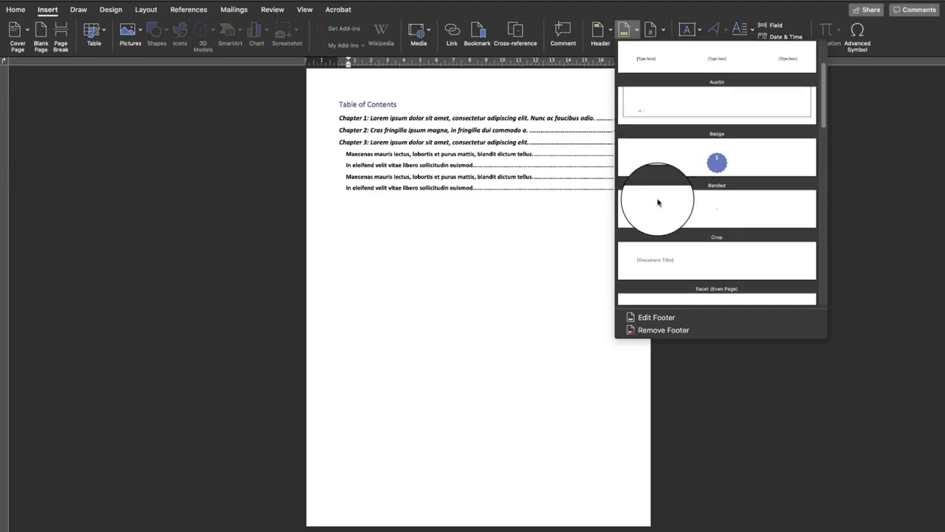
scroll(657, 201, "down", 3)
scroll(658, 202, "up", 5)
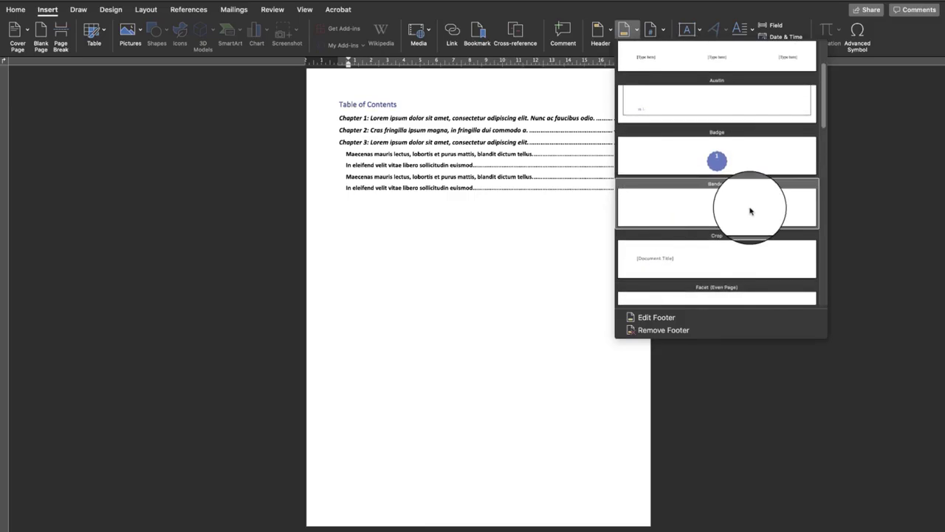
left_click(751, 211)
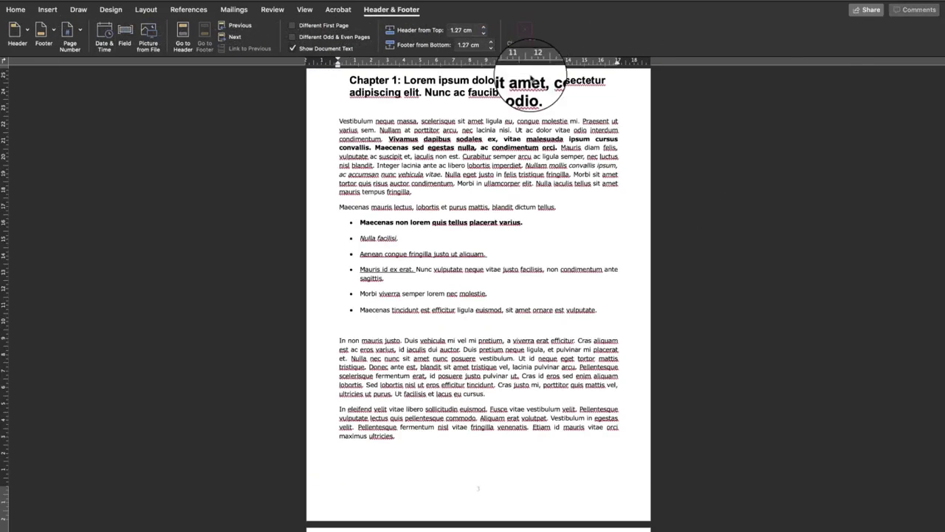
double_click(520, 320)
scroll(521, 322, "down", 5)
scroll(497, 264, "down", 3)
scroll(497, 264, "up", 10)
scroll(479, 420, "down", 2)
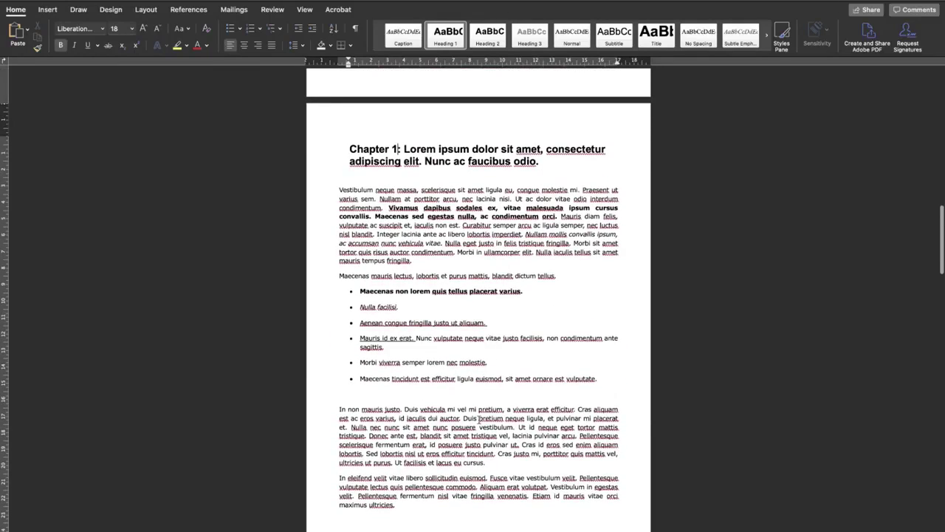
scroll(484, 488, "up", 8)
scroll(484, 488, "up", 7)
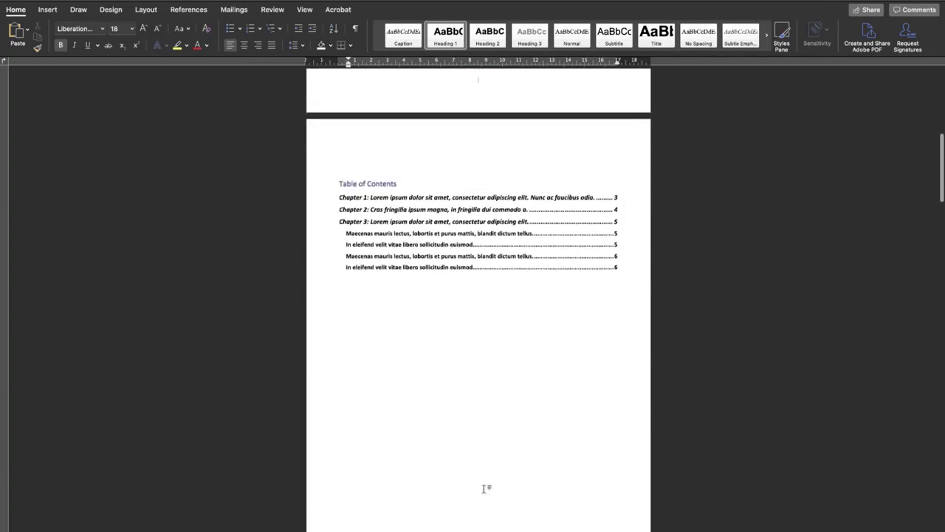
scroll(484, 495, "down", 5)
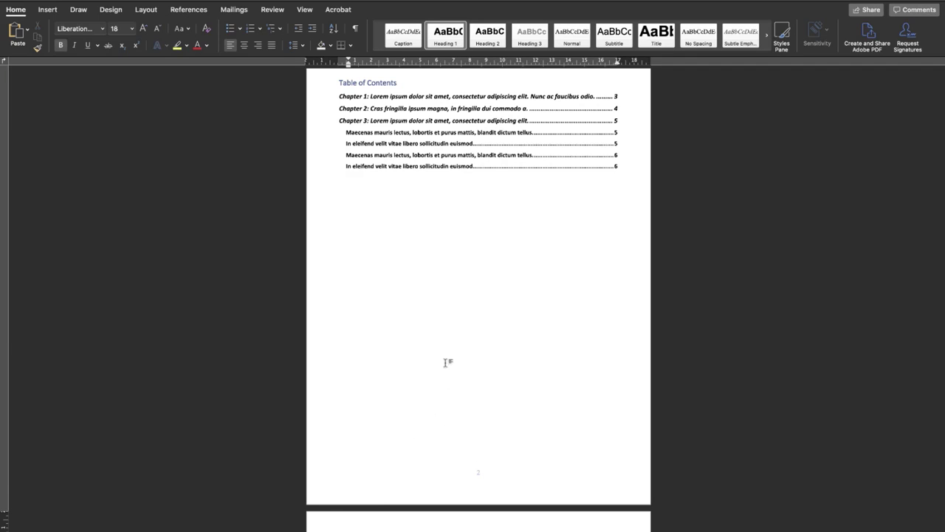
scroll(446, 362, "down", 10)
scroll(446, 362, "up", 8)
scroll(446, 362, "up", 3)
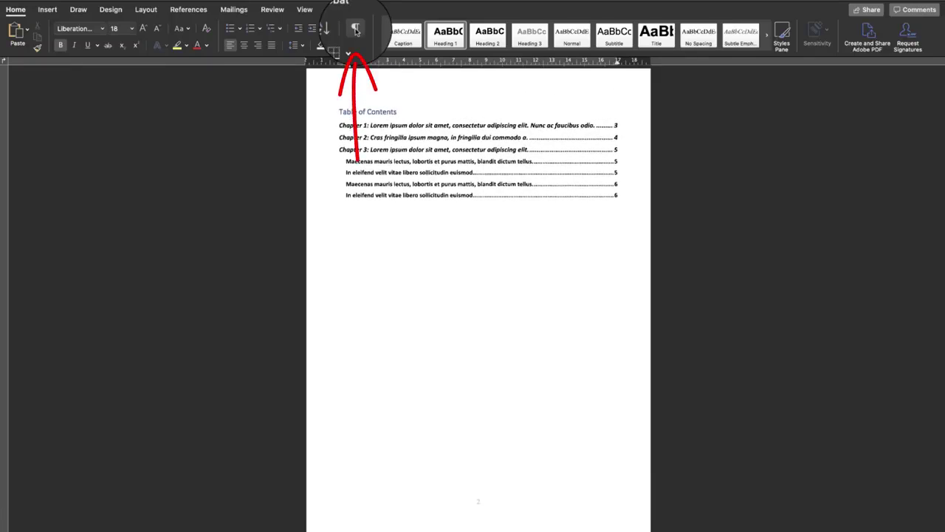
- Show formatting marks and select the Page Break below the table of contents
left_click(355, 30)
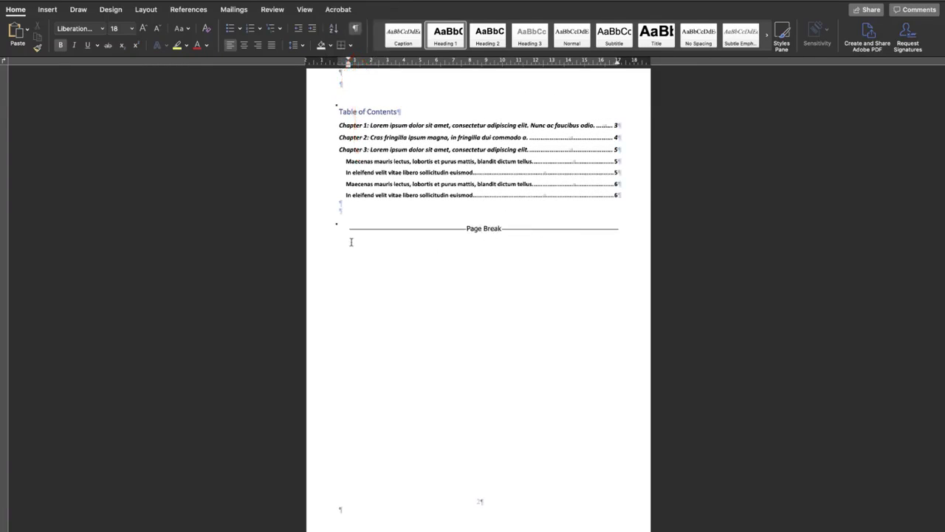
scroll(484, 297, "down", 3)
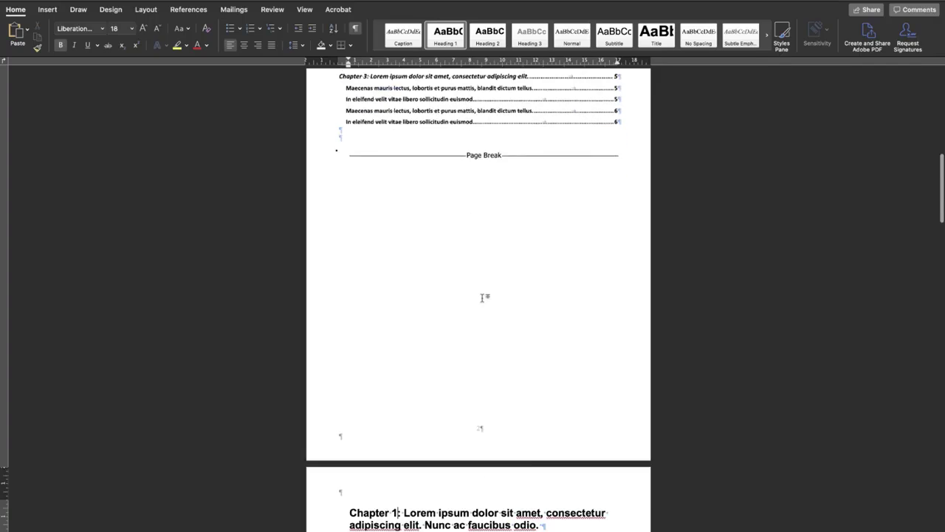
scroll(484, 297, "up", 1)
scroll(475, 183, "up", 20)
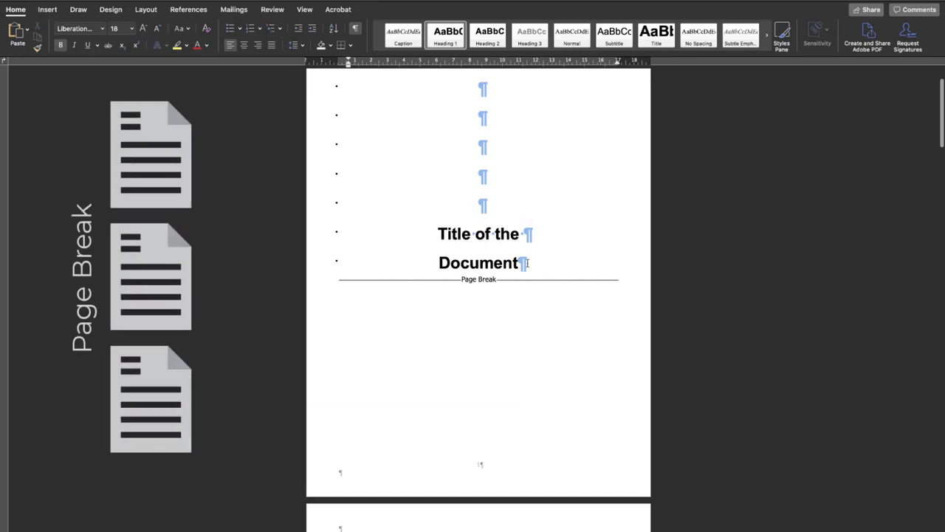
scroll(504, 288, "down", 8)
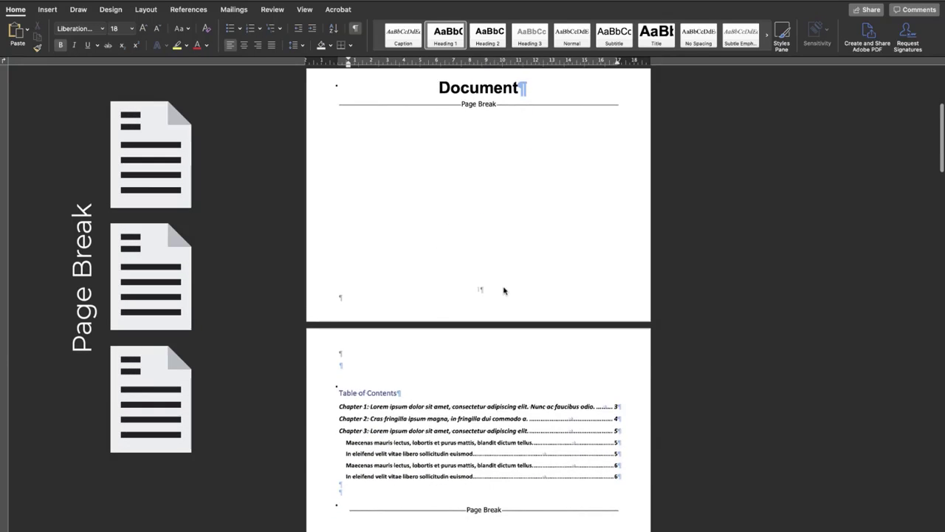
scroll(511, 287, "down", 12)
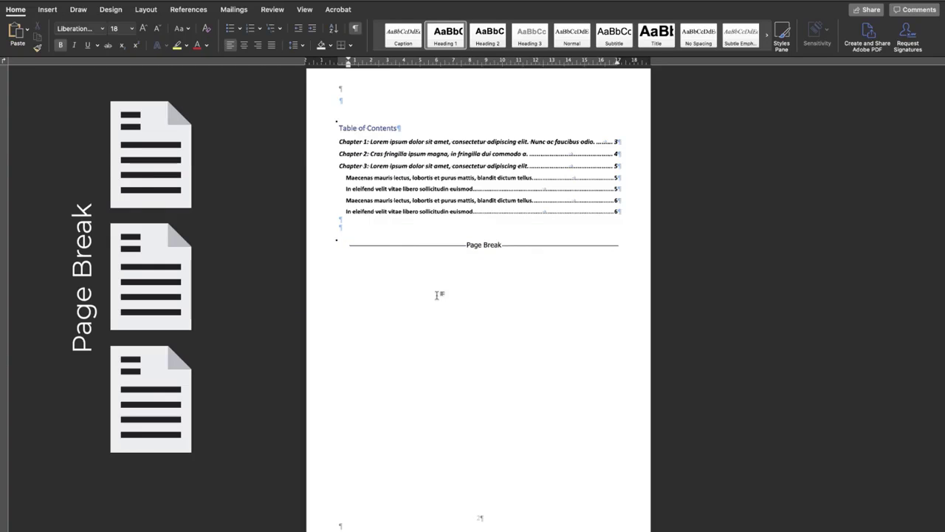
scroll(437, 295, "down", 2)
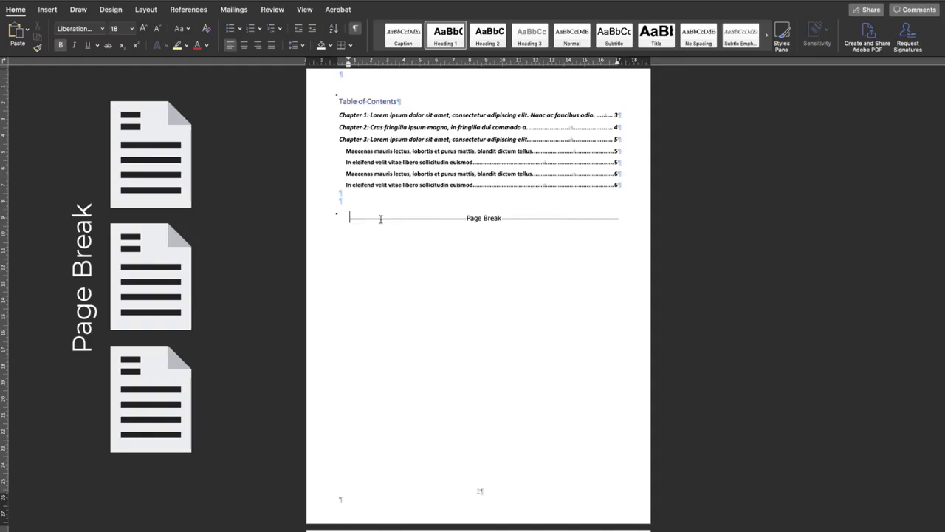
double_click(381, 218)
scroll(382, 219, "down", 2)
- Delete the plain page break and insert a Next Page section break in its place
key("Delete")
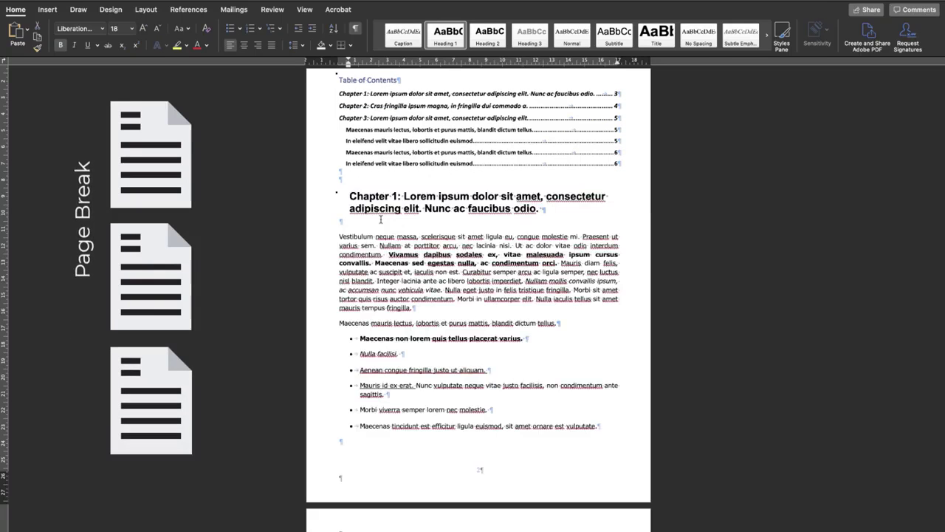
left_click(138, 12)
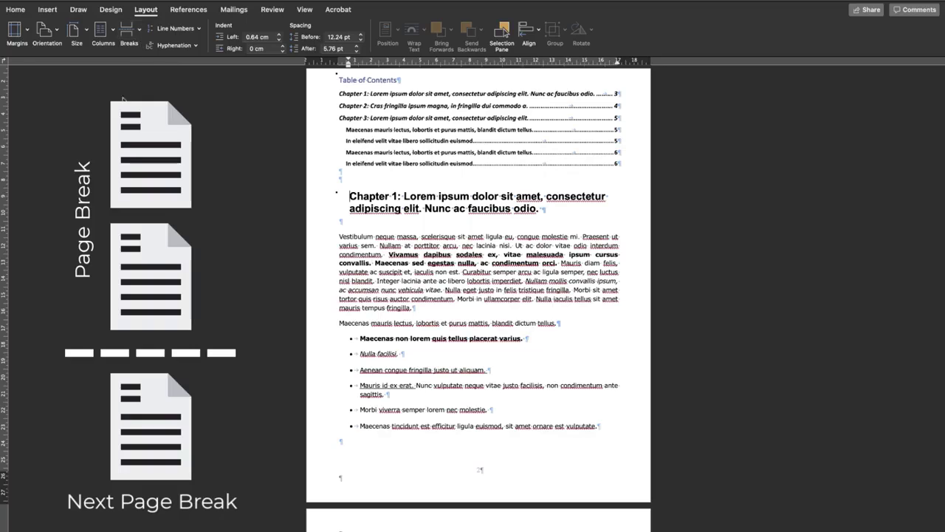
left_click(128, 31)
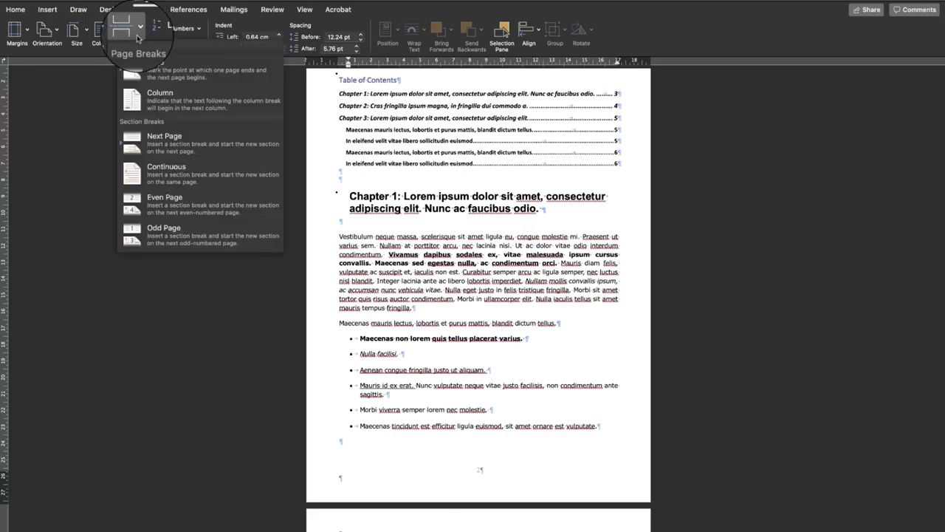
left_click(171, 142)
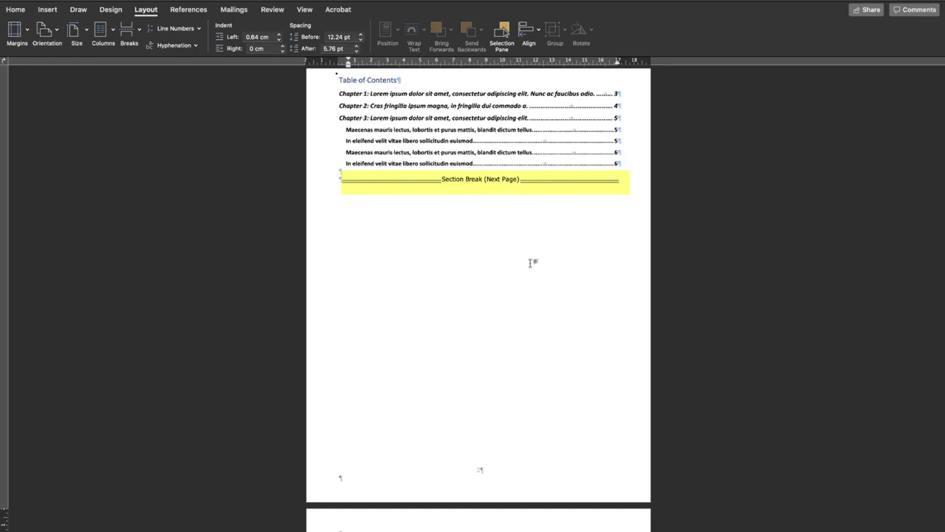
left_click(16, 8)
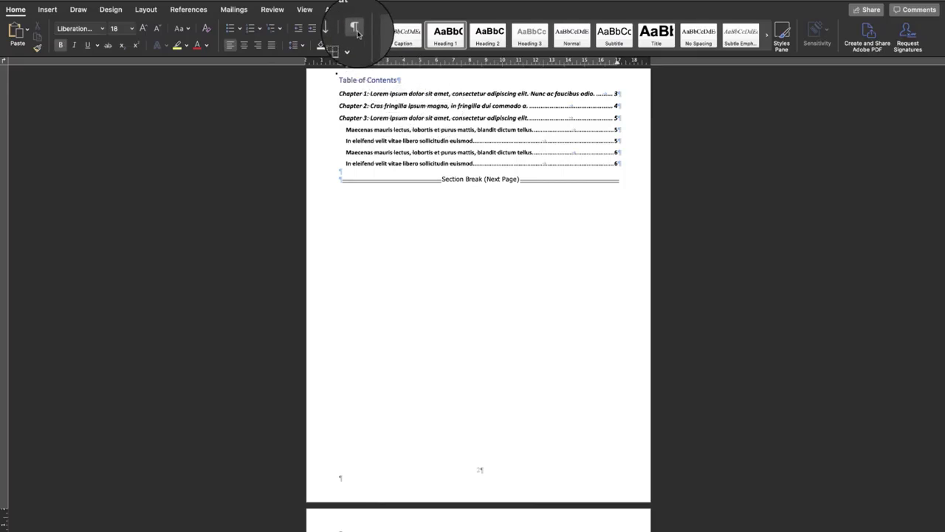
- Hide the ¶ formatting marks and open the Chapter 1 page's Section 2 footer
left_click(355, 30)
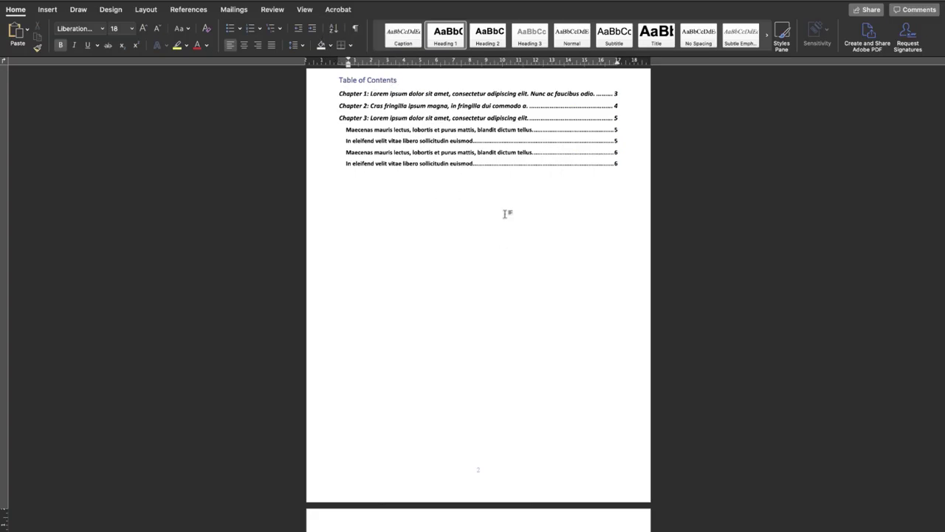
scroll(405, 334, "down", 2)
scroll(406, 334, "up", 2)
scroll(405, 335, "down", 2)
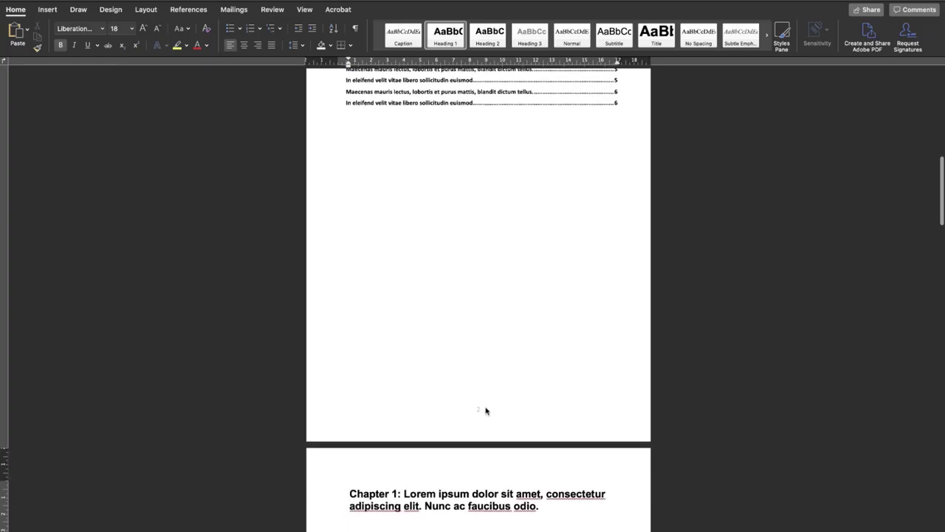
scroll(476, 411, "down", 10)
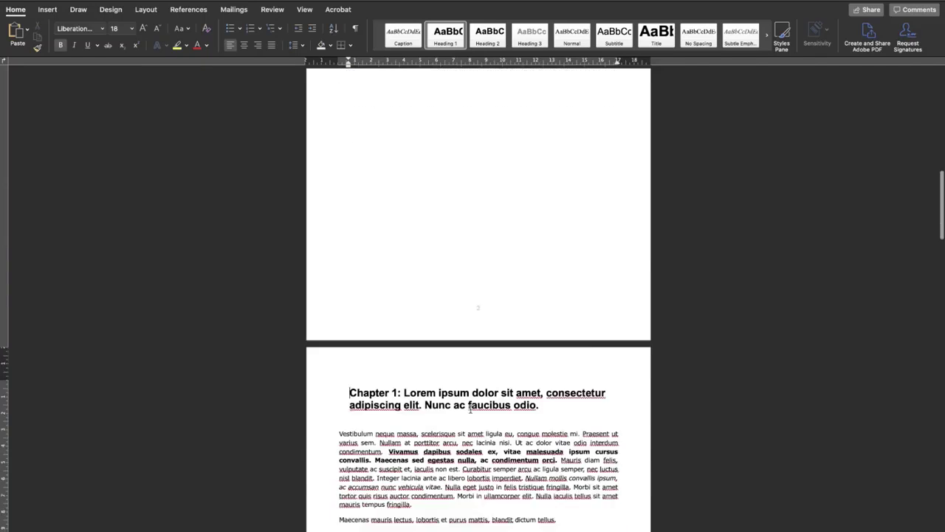
double_click(471, 406)
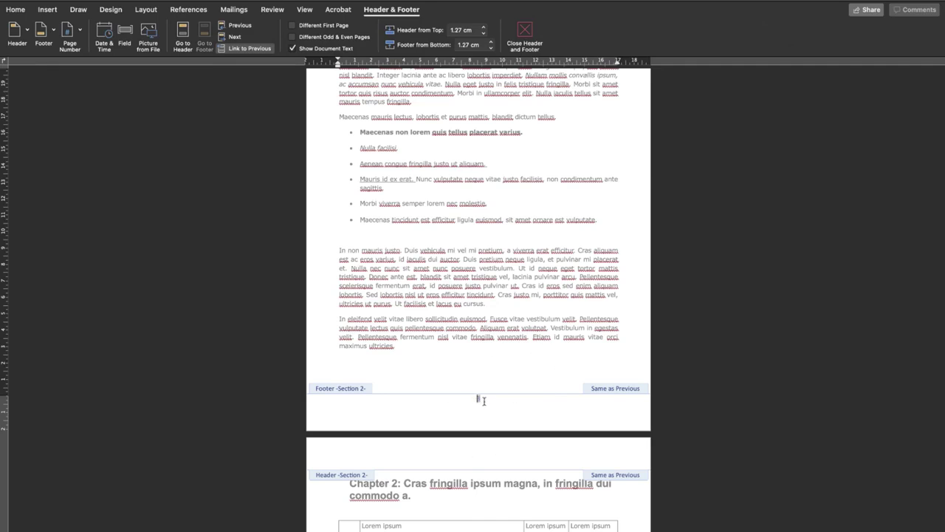
- Turn off Link to Previous for the Section 2 footer on the Chapter 1 page
left_click(503, 400)
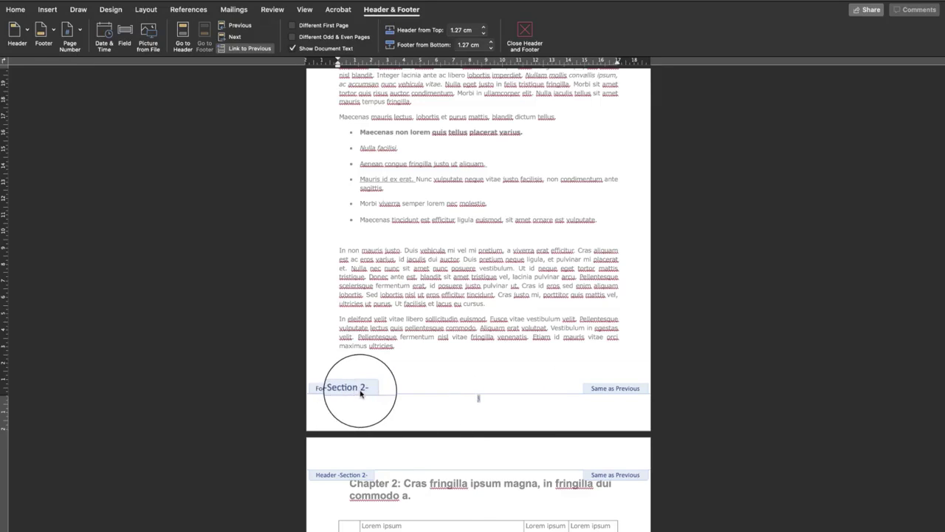
scroll(361, 394, "up", 8)
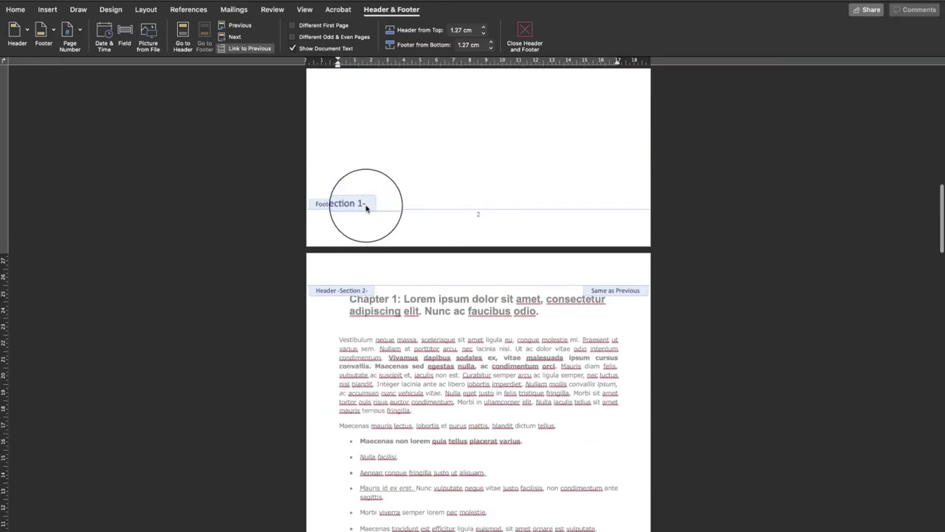
scroll(366, 207, "down", 6)
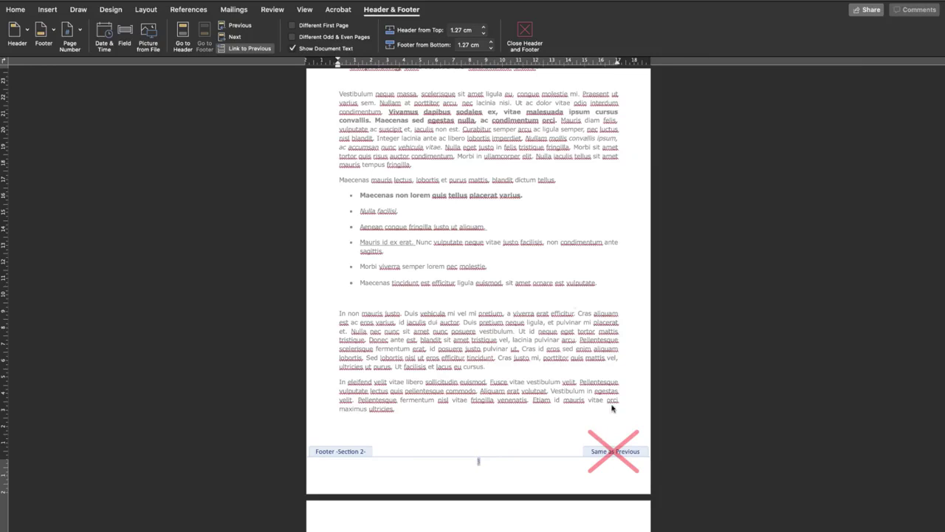
left_click(245, 49)
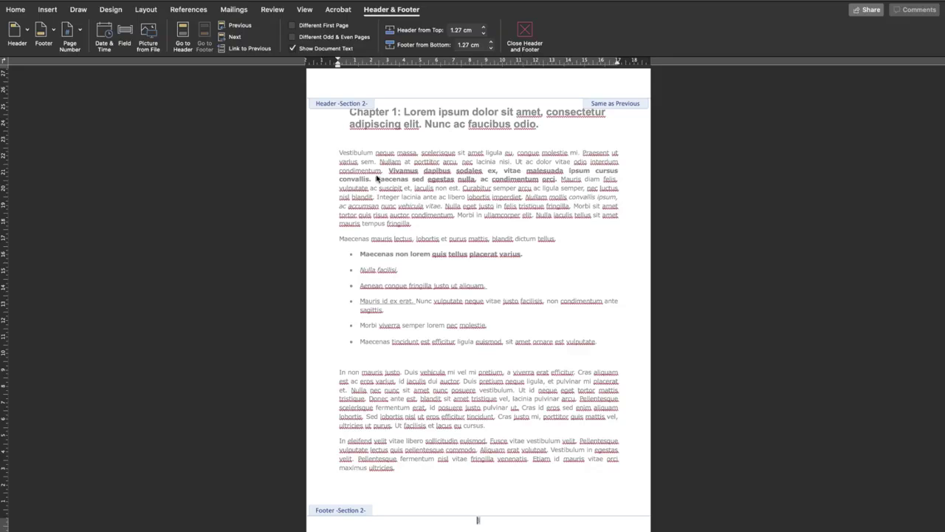
- Delete the page number from the Section 1 footer on the contents page
scroll(383, 268, "up", 3)
scroll(383, 268, "down", 4)
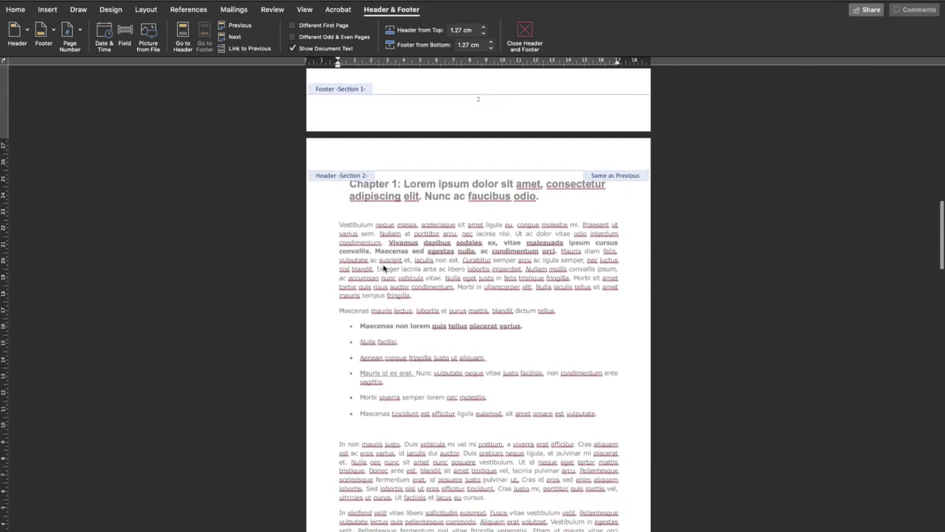
scroll(384, 268, "up", 2)
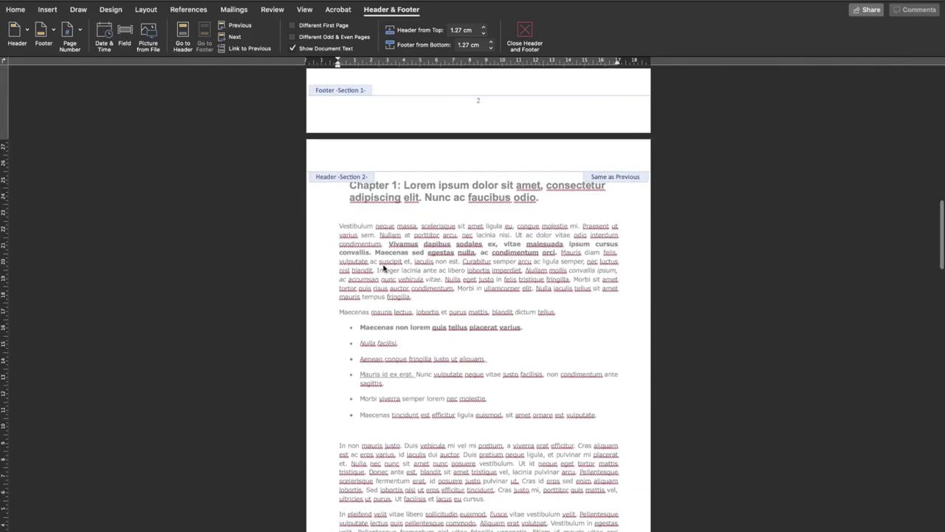
scroll(383, 268, "down", 3)
scroll(383, 268, "up", 6)
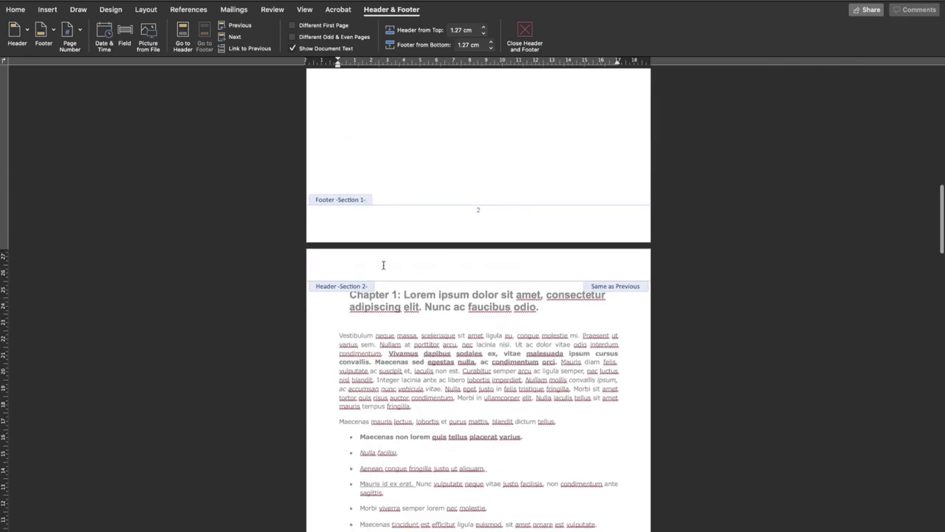
scroll(383, 266, "up", 14)
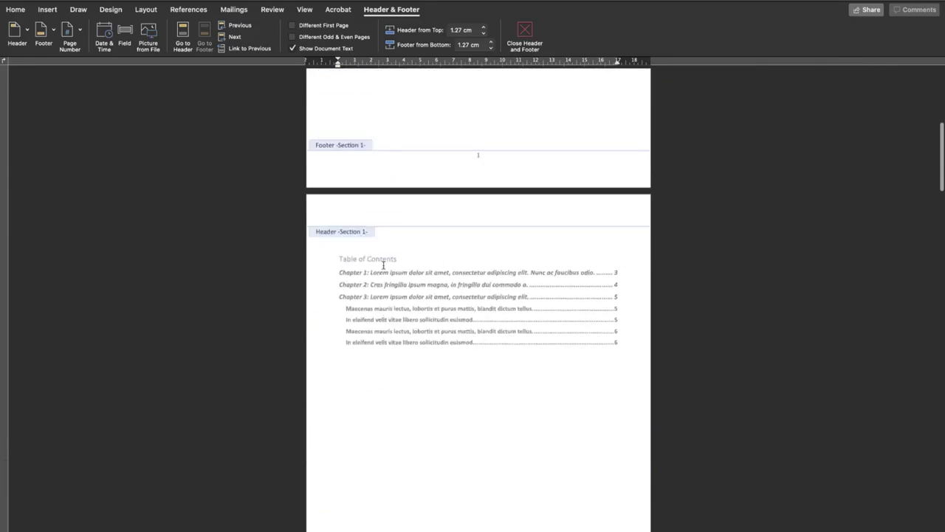
scroll(383, 268, "down", 9)
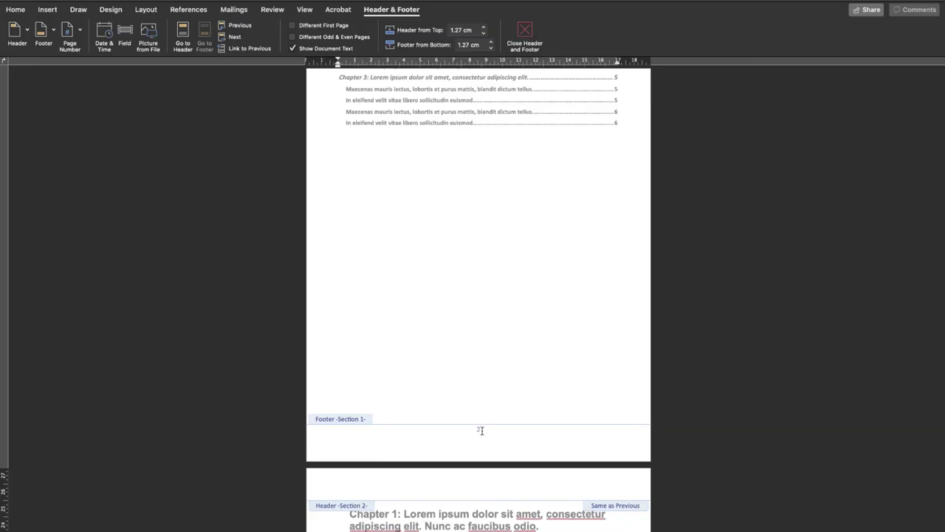
left_click(480, 430)
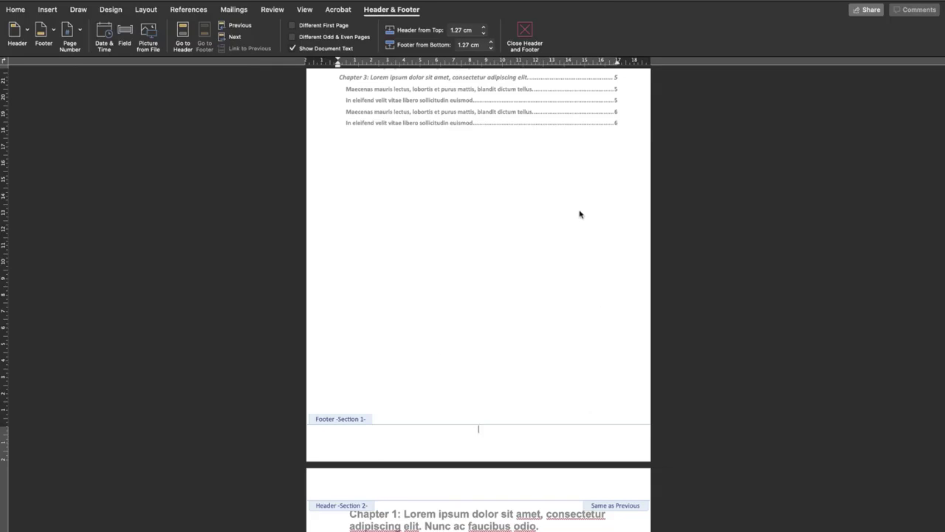
scroll(580, 214, "up", 5)
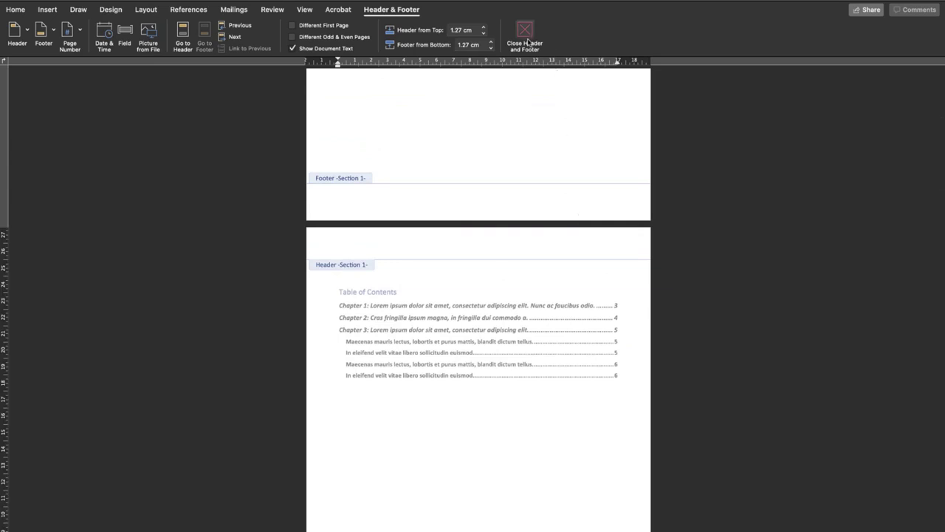
scroll(479, 214, "down", 5)
scroll(480, 216, "up", 3)
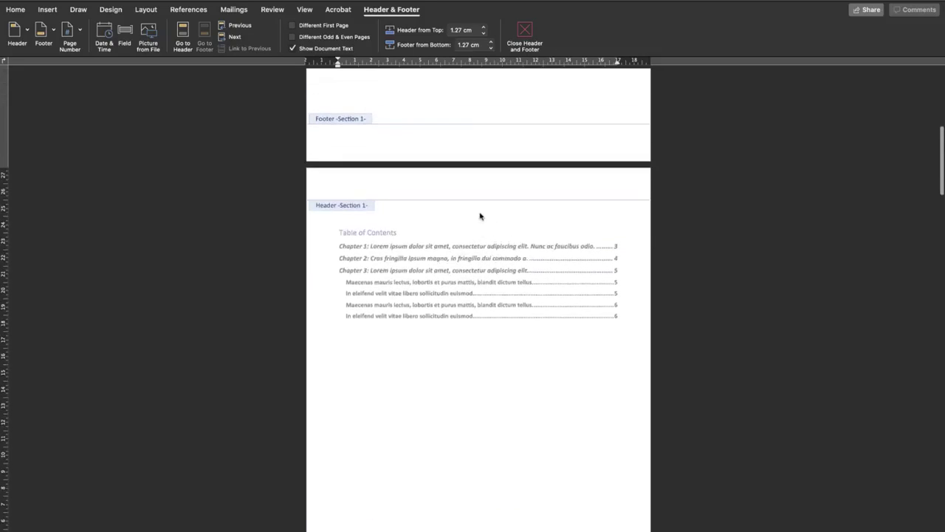
- Close the footer and check that only the Chapter 1 page shows a number
left_click(525, 31)
scroll(517, 198, "up", 3)
scroll(516, 198, "up", 10)
scroll(517, 198, "down", 4)
scroll(517, 198, "down", 10)
scroll(477, 288, "down", 10)
scroll(500, 400, "down", 5)
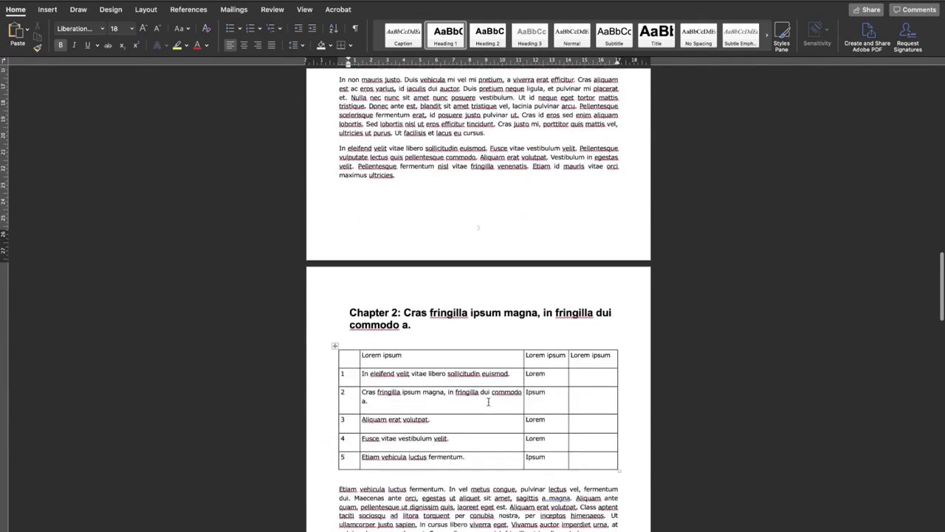
scroll(495, 401, "up", 8)
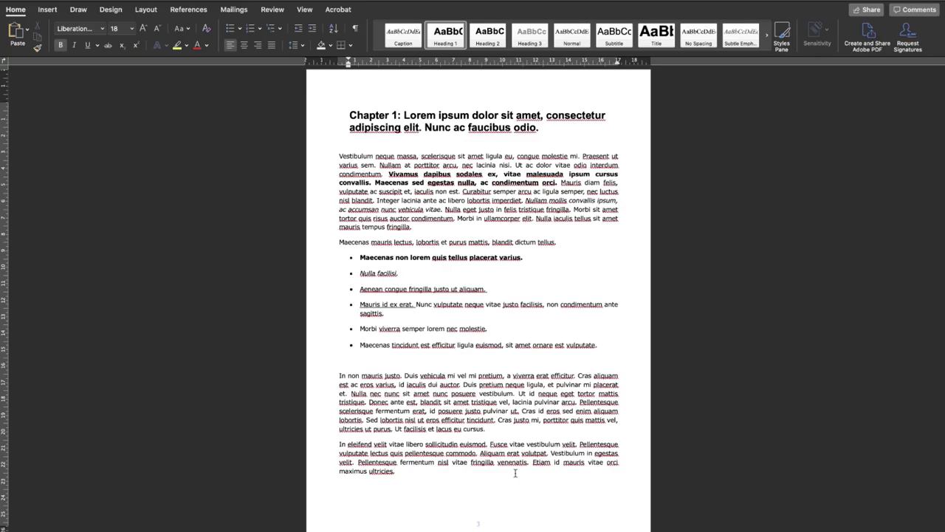
scroll(515, 472, "down", 2)
- Set the Chapter 1 footer's page numbering to Start at 1 in Page Number Format
double_click(484, 474)
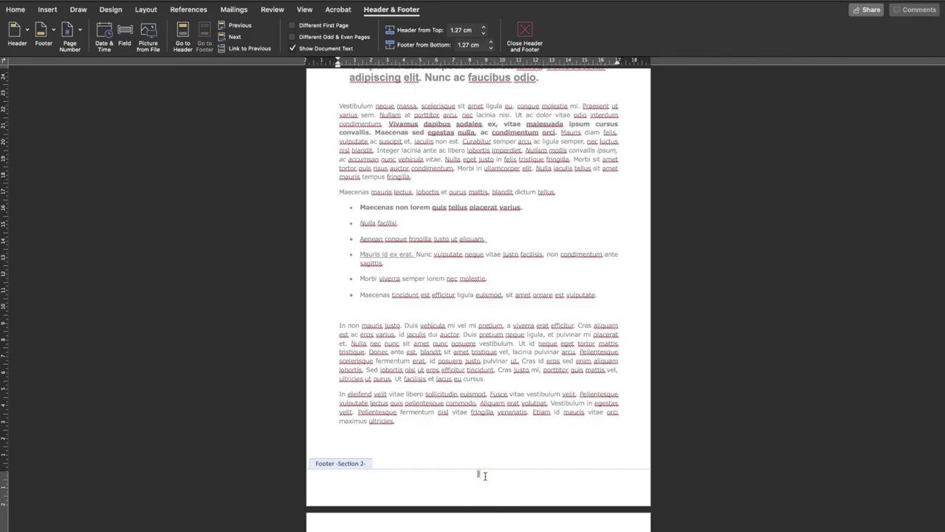
left_click(77, 34)
left_click(105, 64)
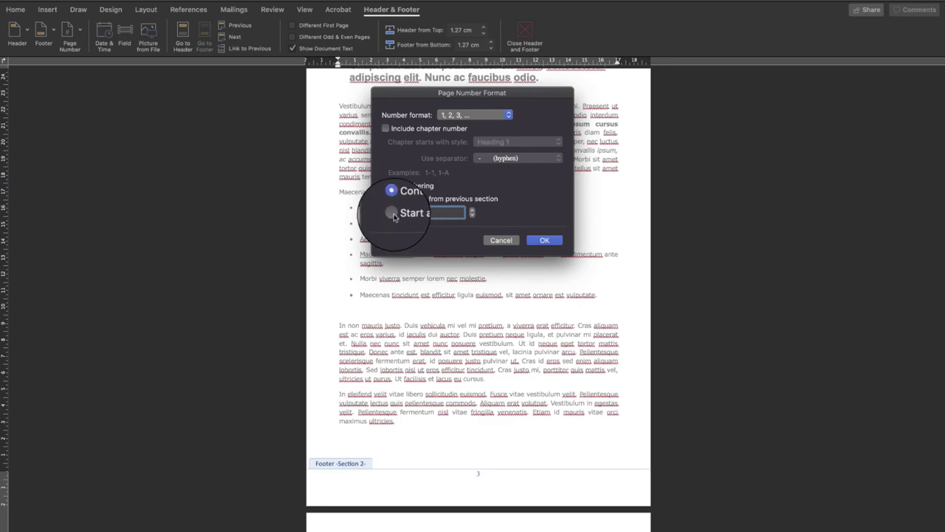
left_click(391, 213)
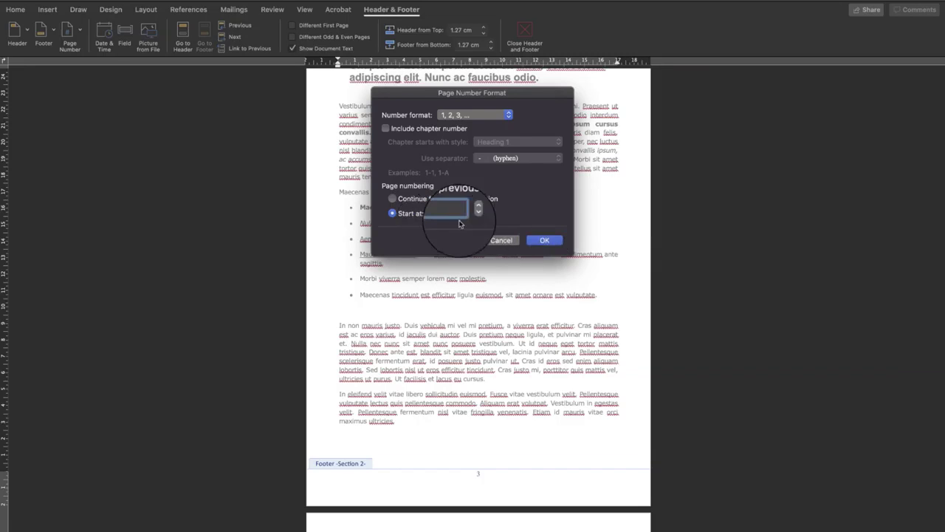
left_click(542, 240)
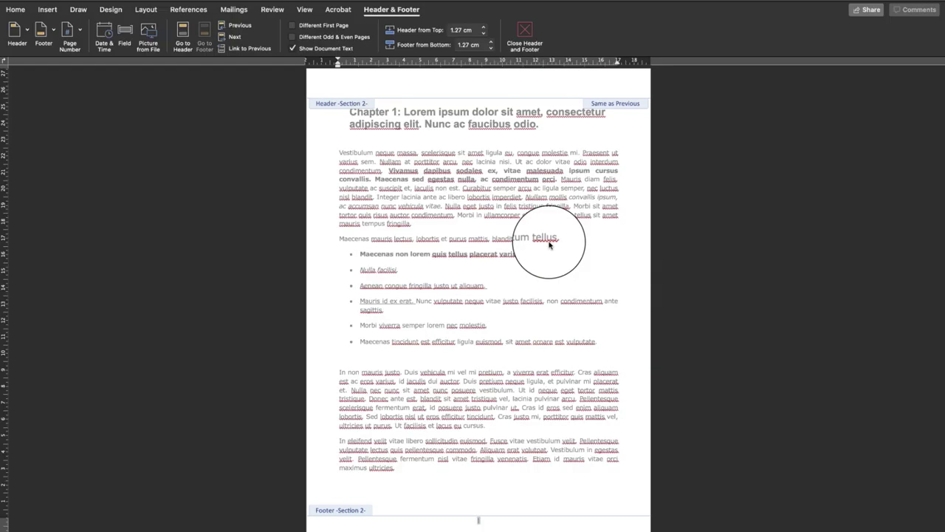
- Close footer editing and scroll back up to the table of contents
left_click(526, 43)
scroll(523, 232, "down", 2)
scroll(524, 234, "up", 4)
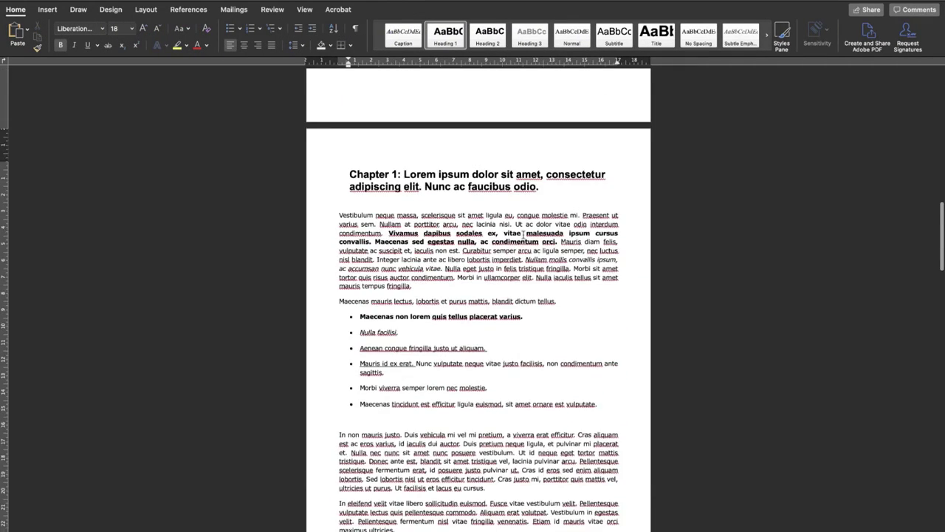
scroll(524, 234, "down", 2)
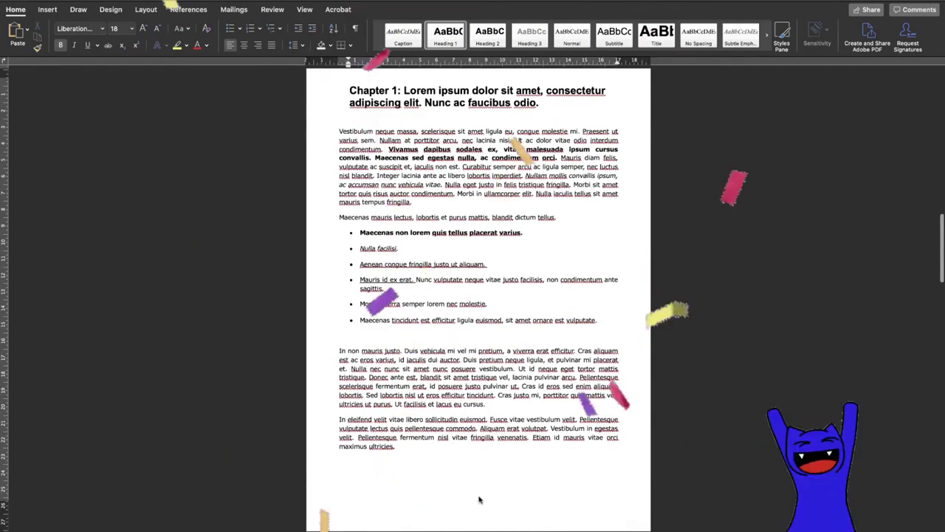
scroll(479, 500, "down", 12)
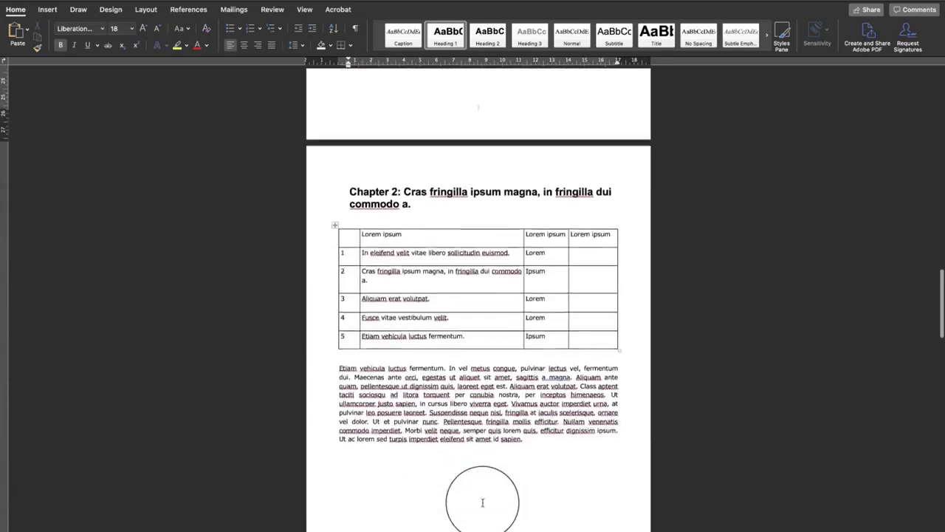
scroll(482, 502, "down", 13)
scroll(481, 443, "up", 17)
scroll(484, 427, "up", 20)
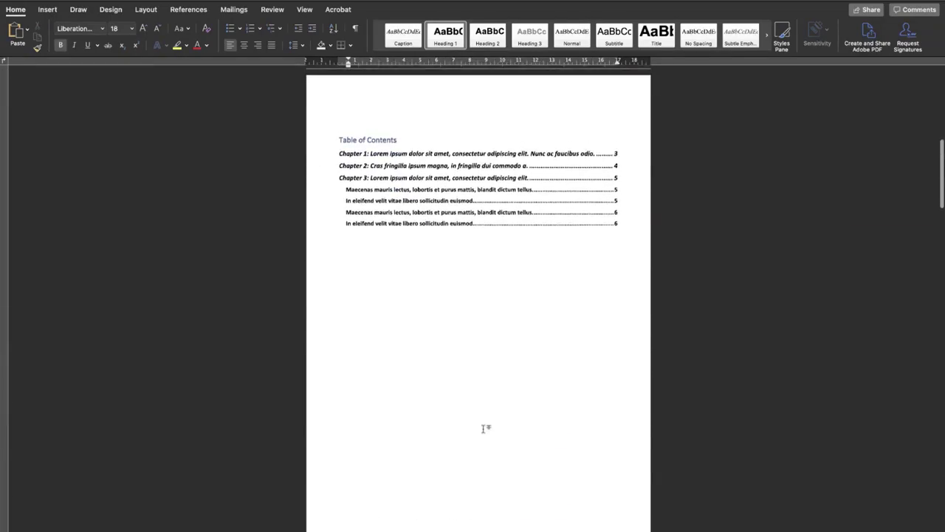
scroll(484, 428, "up", 2)
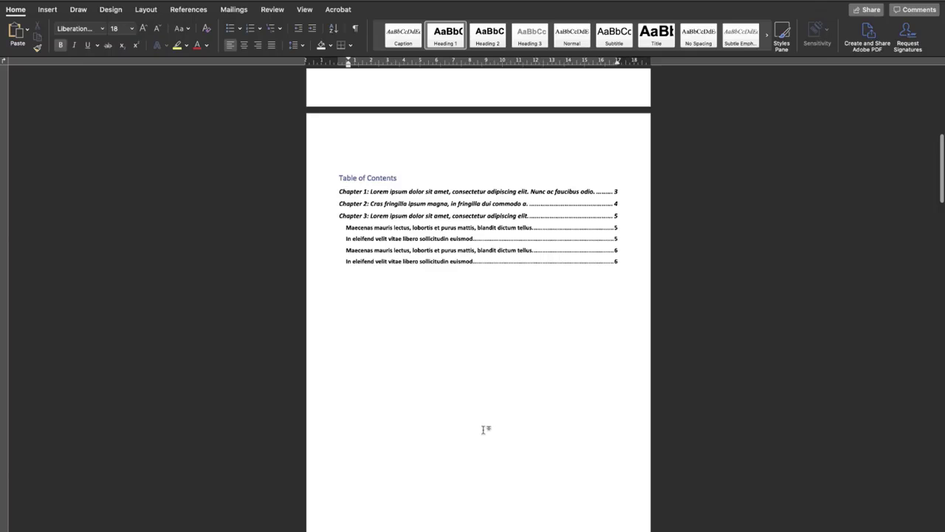
- Update the table of contents page numbers only, listing Chapter 1 on page 1
left_click(186, 10)
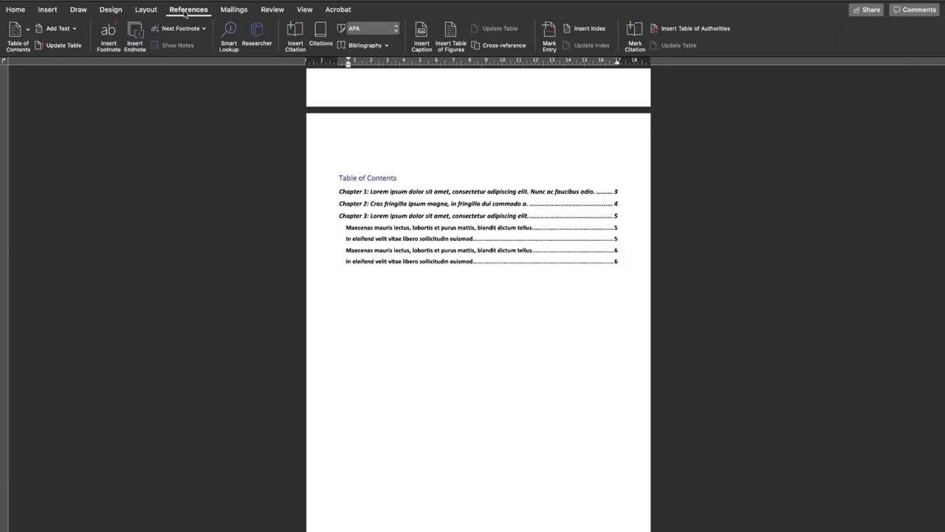
left_click(63, 45)
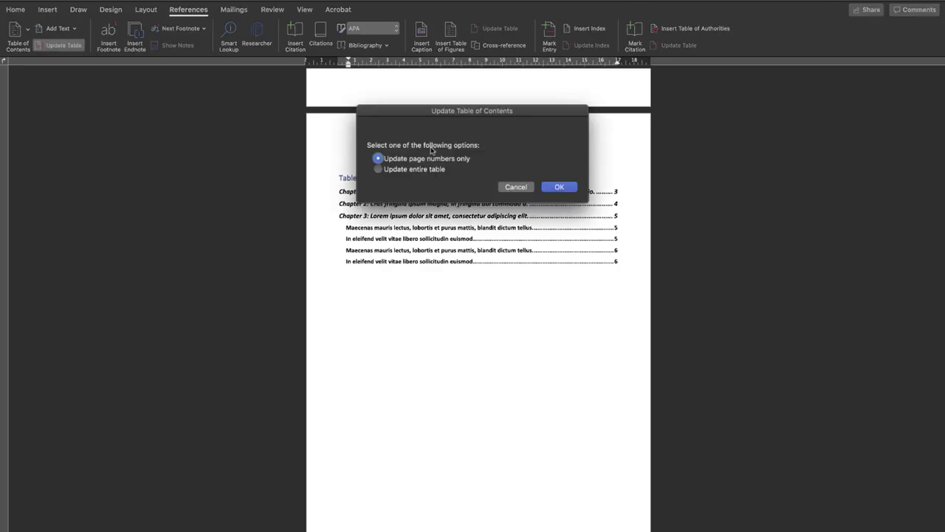
left_click(559, 187)
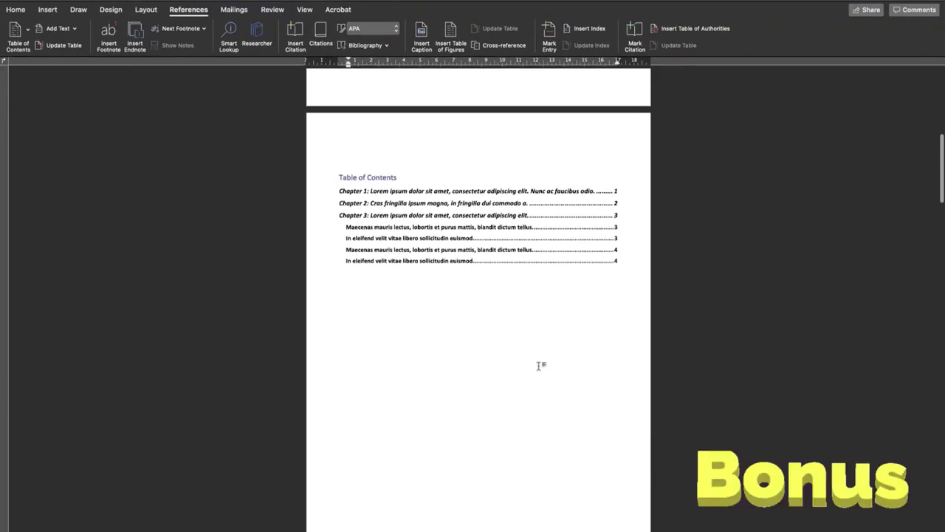
- Scroll down to Chapter 3 and place the cursor just before its heading
scroll(538, 365, "down", 3)
scroll(538, 365, "down", 7)
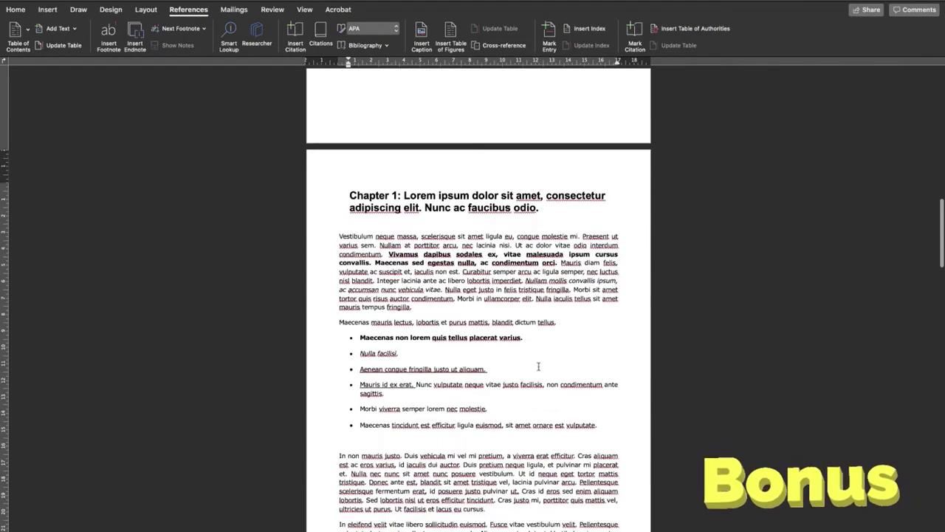
scroll(539, 365, "down", 2)
scroll(538, 365, "down", 5)
scroll(539, 365, "down", 15)
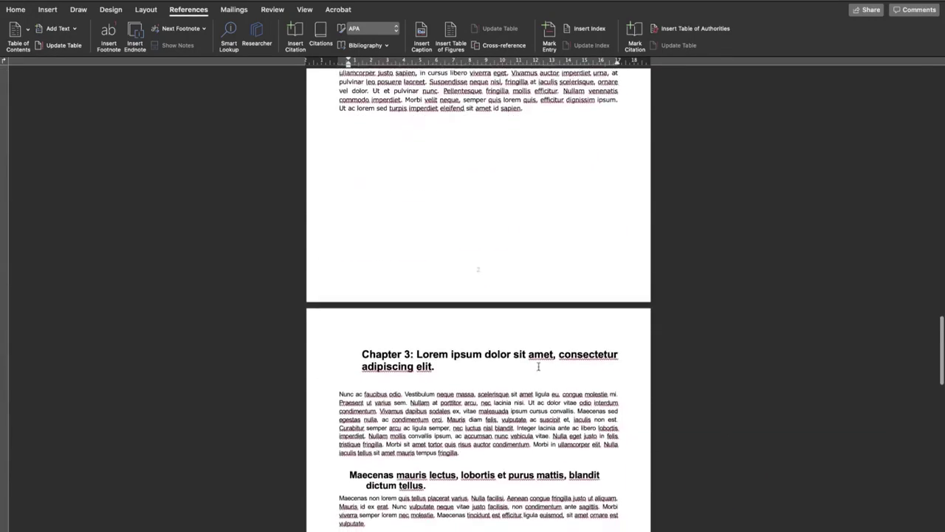
scroll(538, 367, "down", 3)
scroll(539, 367, "up", 1)
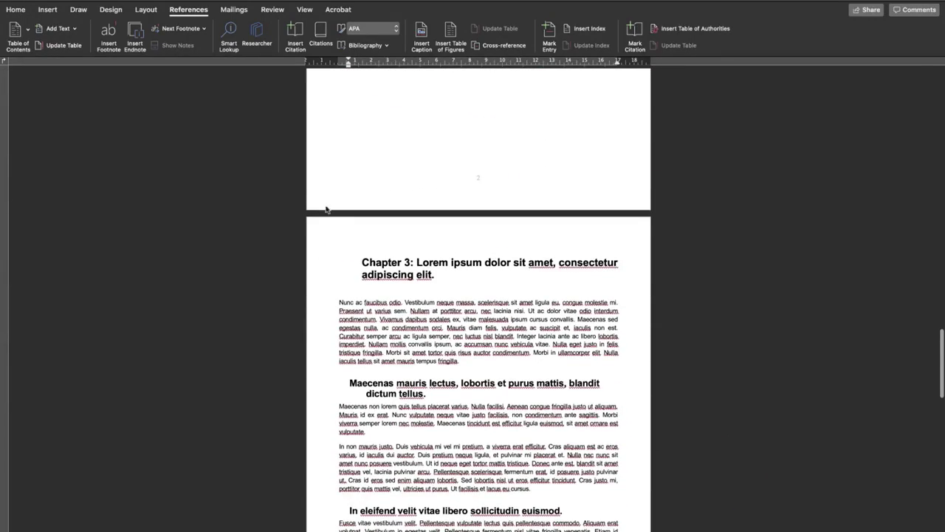
left_click(360, 266)
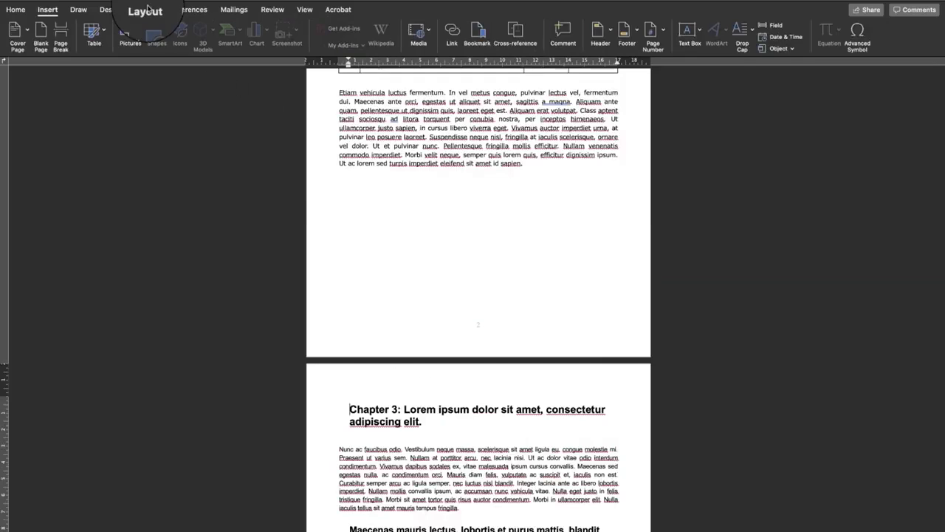
- Insert a Next Page section break so Chapter 3 begins a new section
left_click(146, 9)
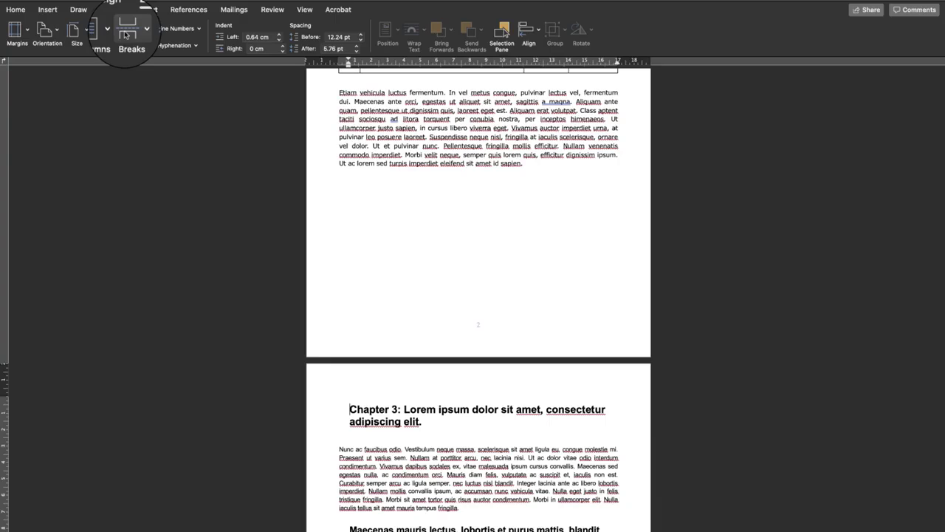
left_click(127, 29)
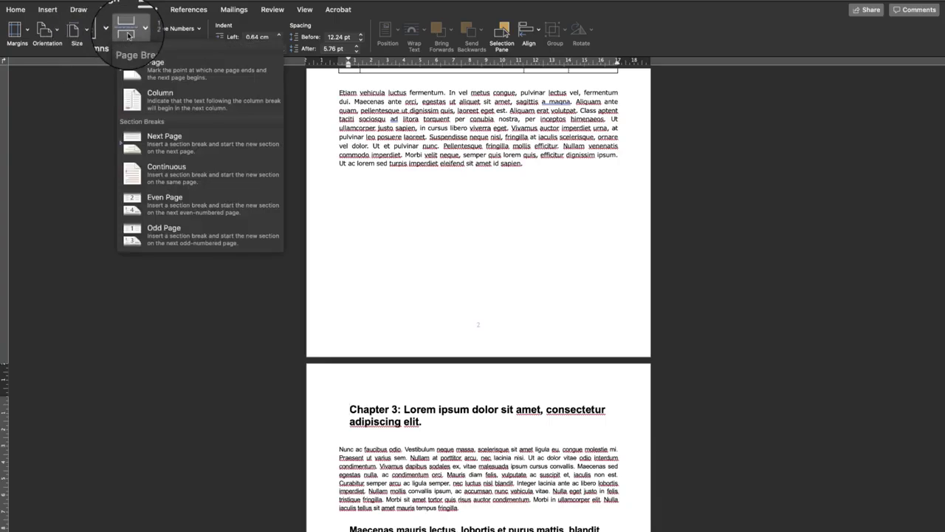
left_click(167, 141)
- Update the table of contents page numbers, listing Chapter 3 on page 2
scroll(443, 286, "down", 15)
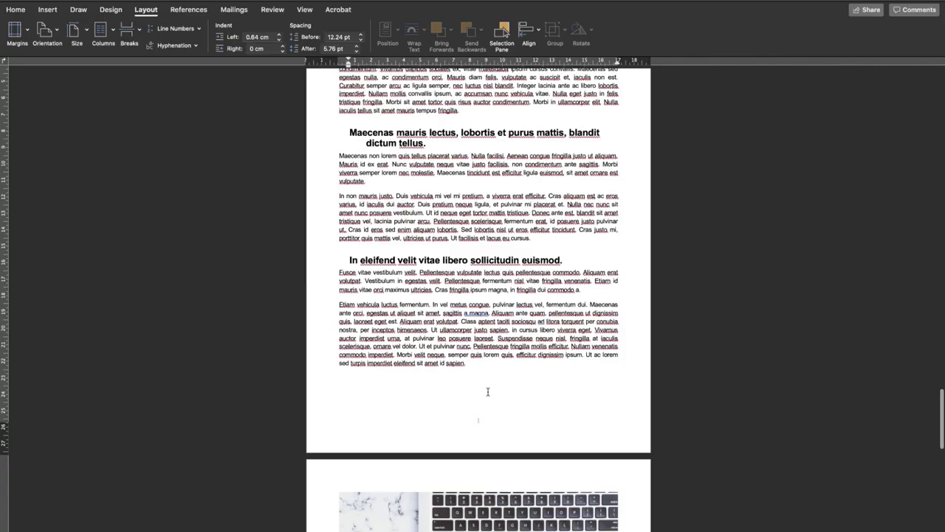
scroll(474, 330, "down", 2)
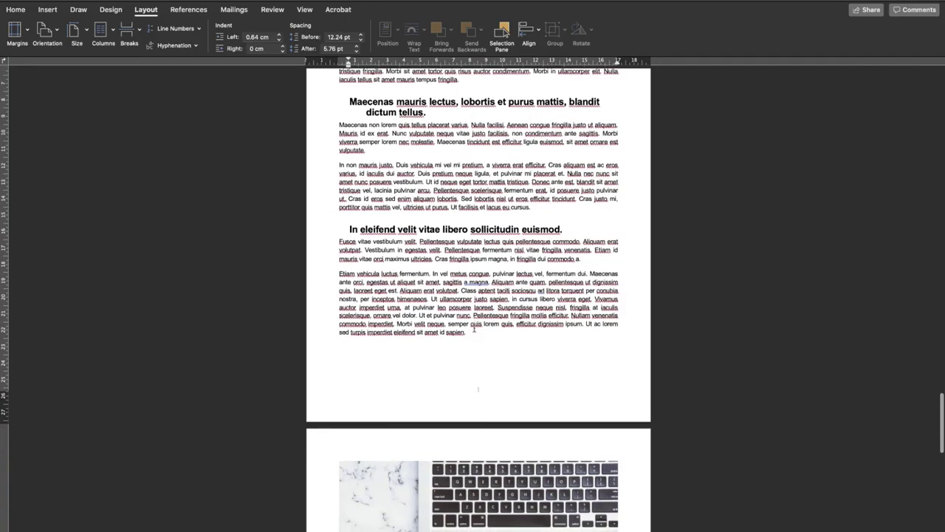
scroll(497, 355, "up", 4)
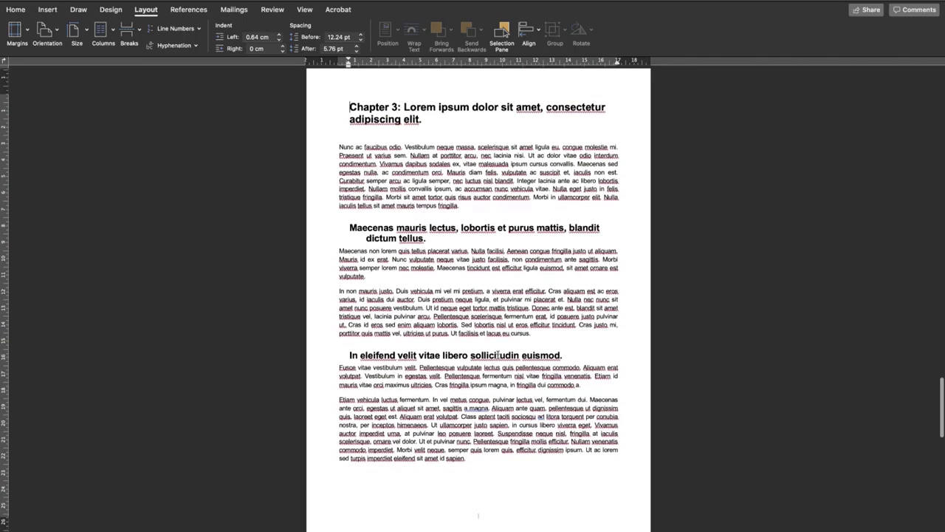
scroll(484, 522, "down", 20)
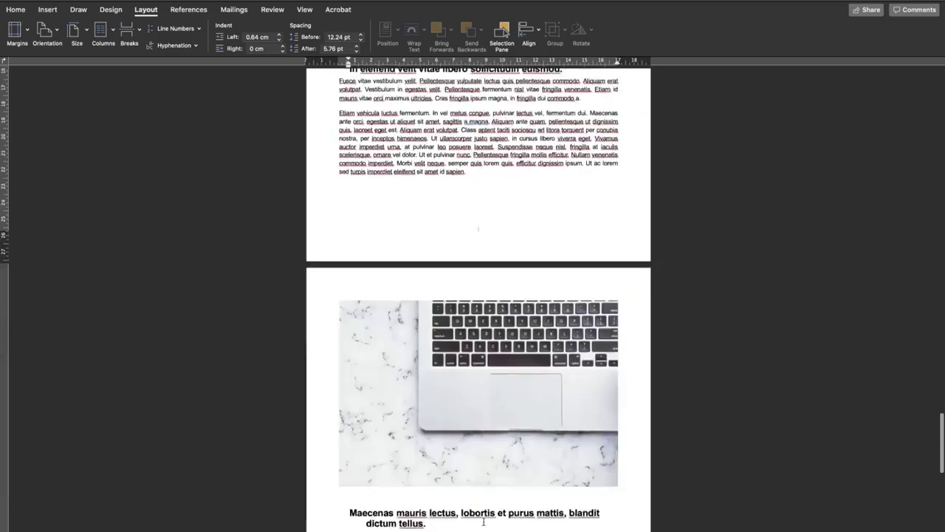
scroll(483, 521, "up", 20)
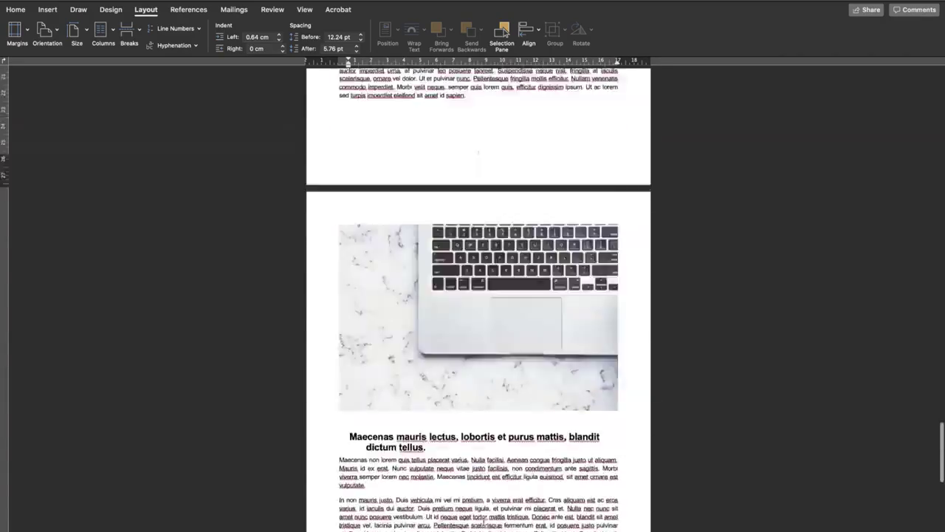
scroll(484, 523, "up", 15)
scroll(483, 521, "down", 12)
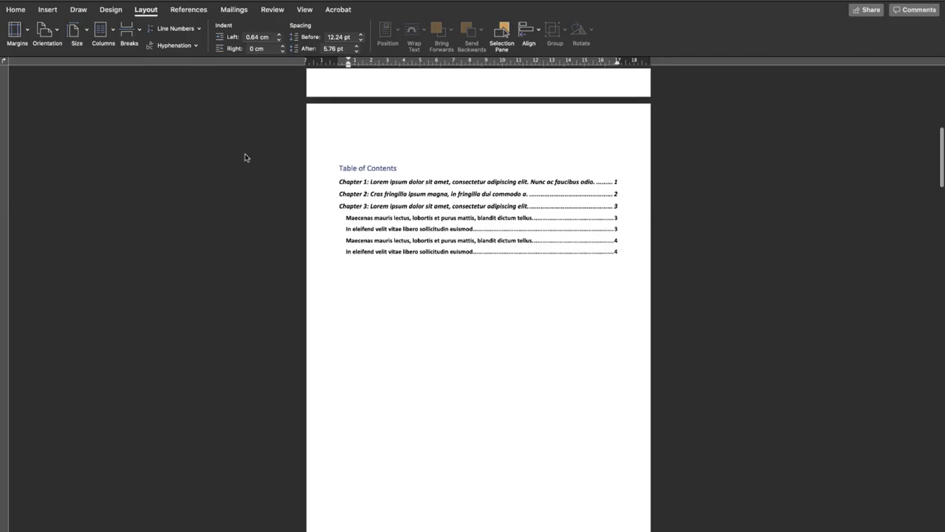
left_click(190, 10)
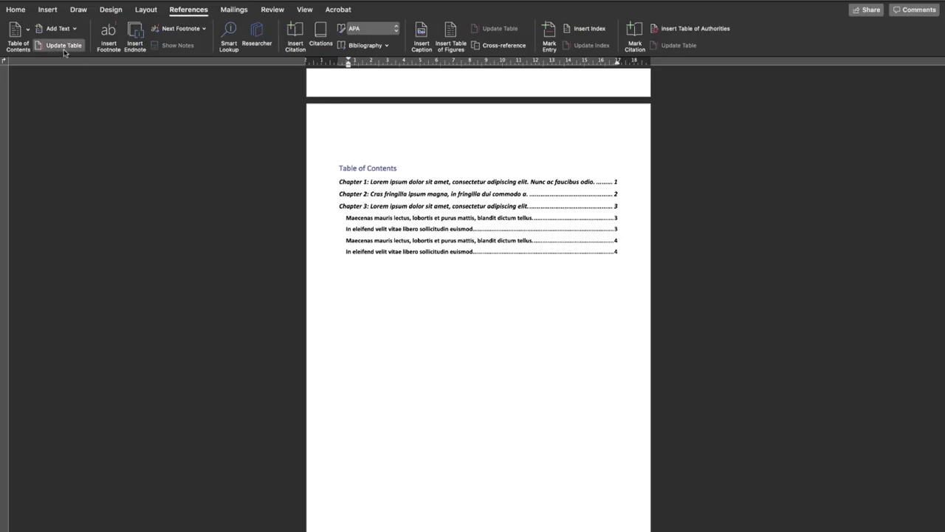
left_click(63, 45)
left_click(548, 189)
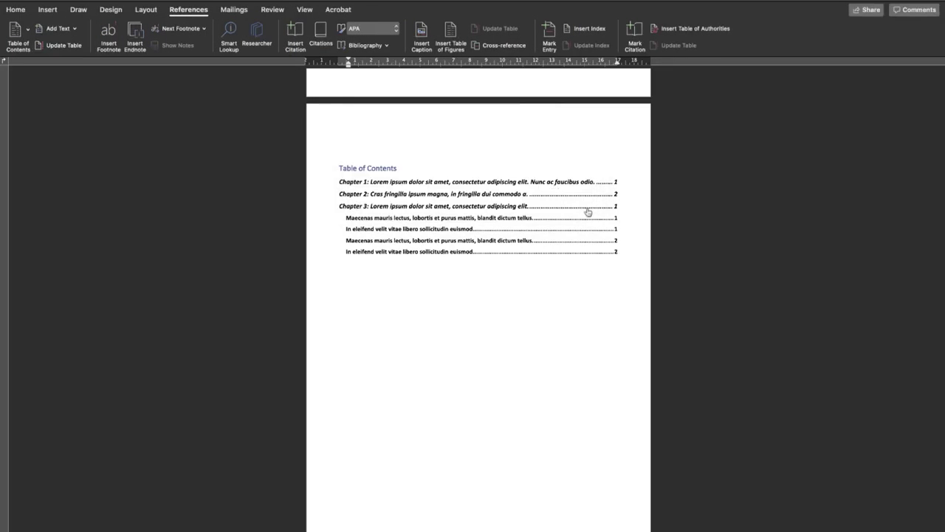